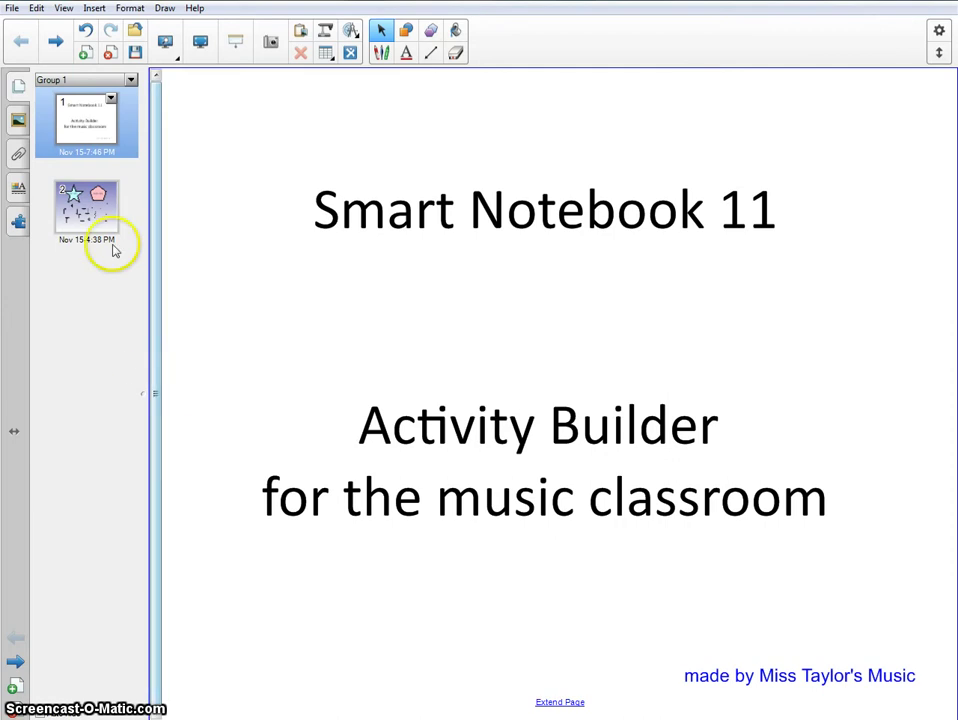
# Go to page 2, the Half Notes / Quarter Notes sorting activity.
pyautogui.click(103, 205)
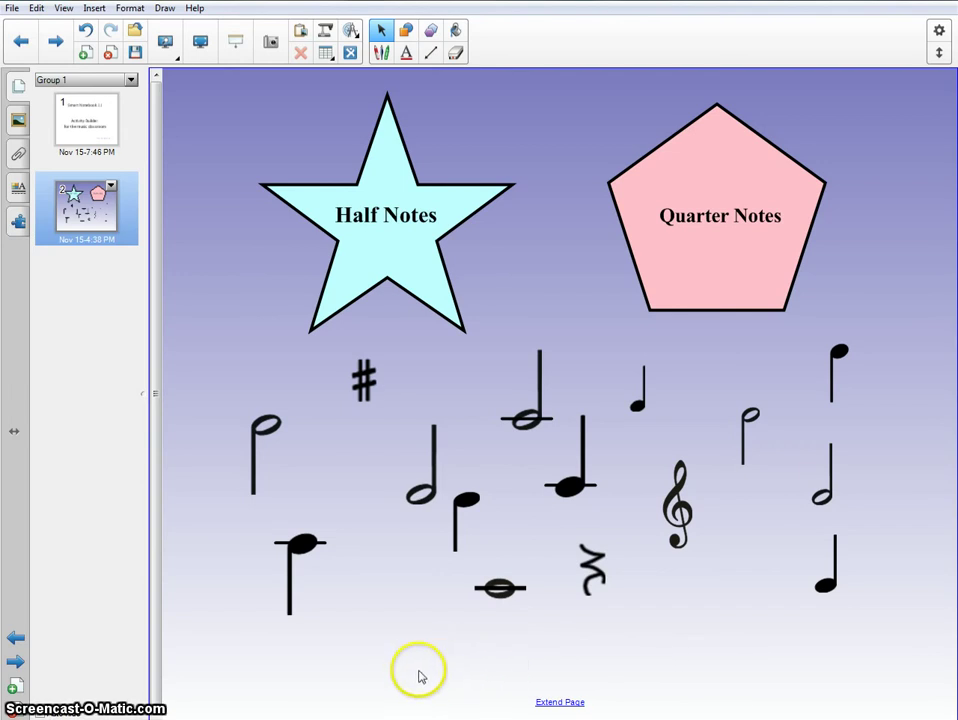
# Test-drop a quarter note and two half notes, sorting them into their matching shapes.
pyautogui.moveTo(300, 541); pyautogui.dragTo(378, 214)
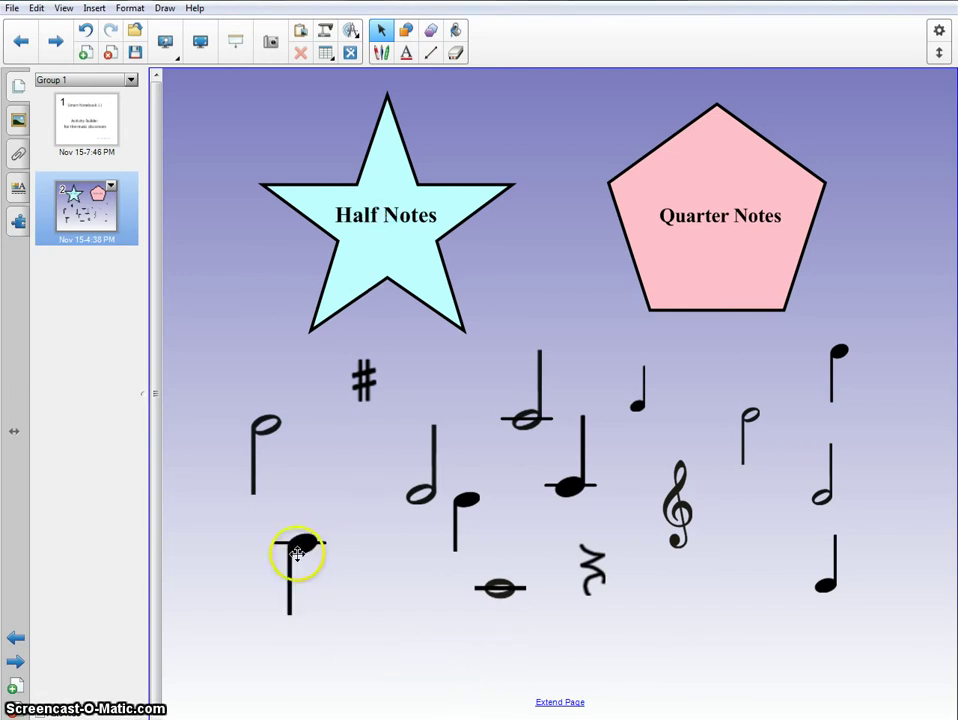
pyautogui.moveTo(300, 548); pyautogui.dragTo(713, 205)
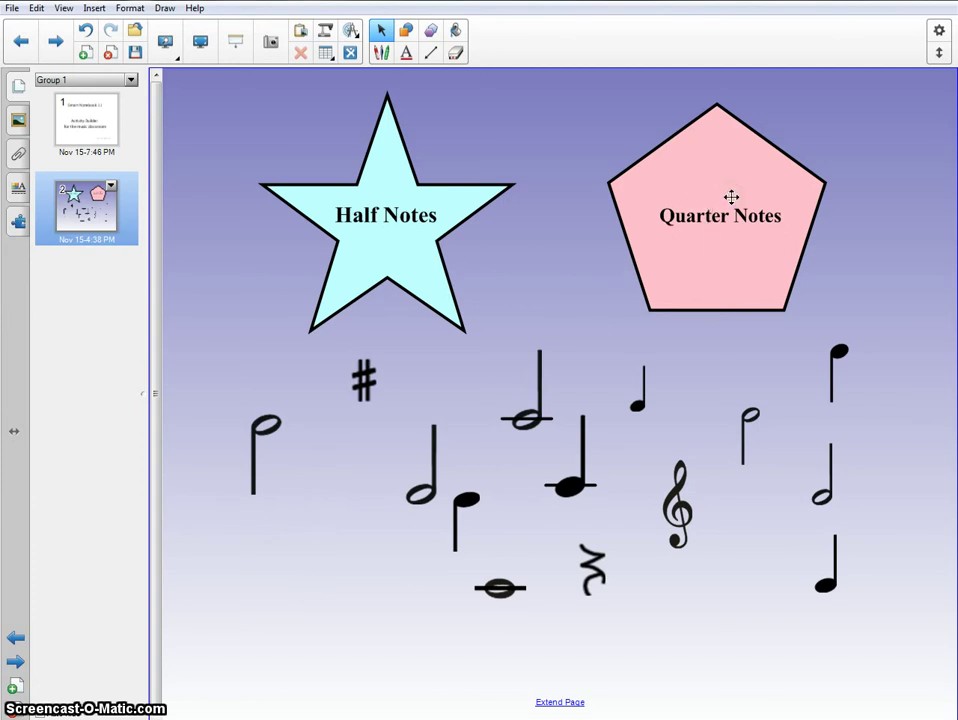
pyautogui.moveTo(275, 418); pyautogui.dragTo(393, 210)
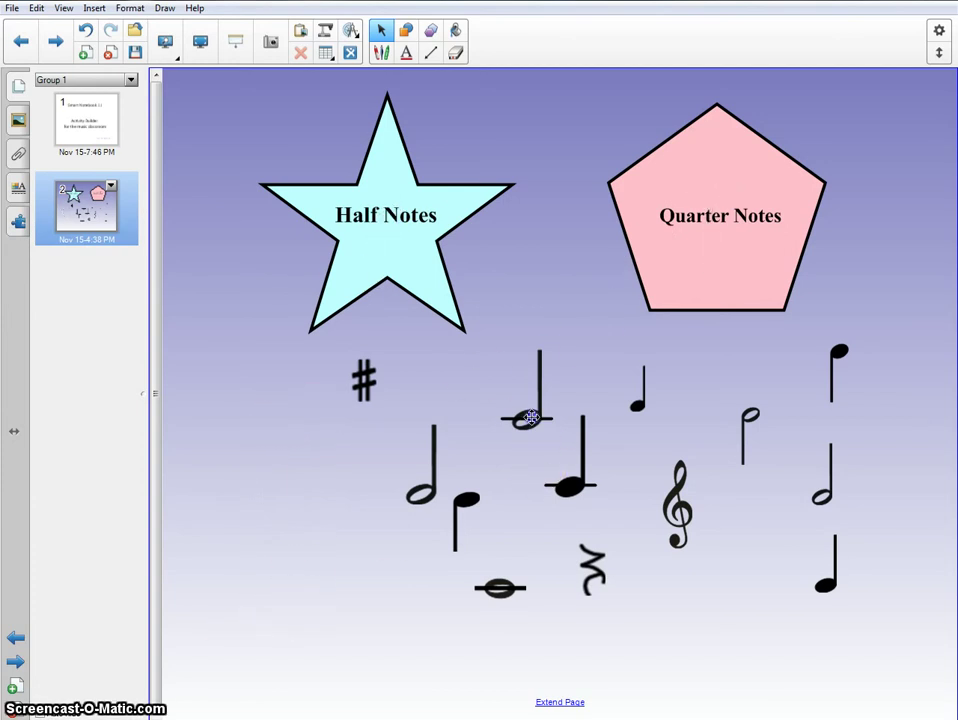
pyautogui.moveTo(541, 408); pyautogui.dragTo(730, 243)
pyautogui.moveTo(551, 406); pyautogui.dragTo(356, 244)
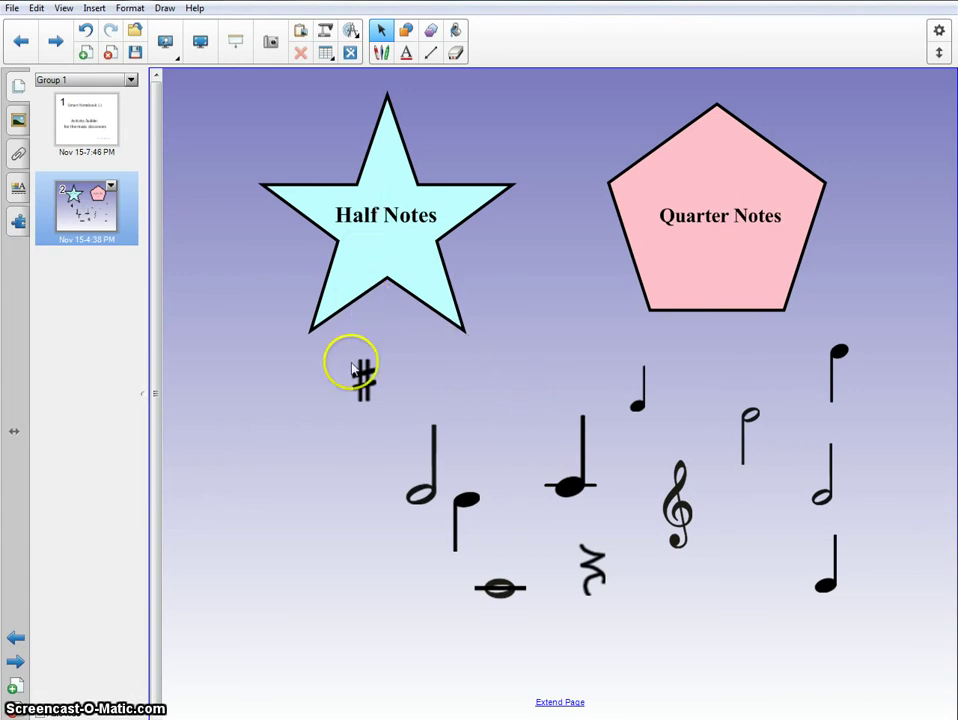
# Try the sharp sign on both shapes, then sort one more half and quarter note.
pyautogui.moveTo(360, 378); pyautogui.dragTo(757, 196)
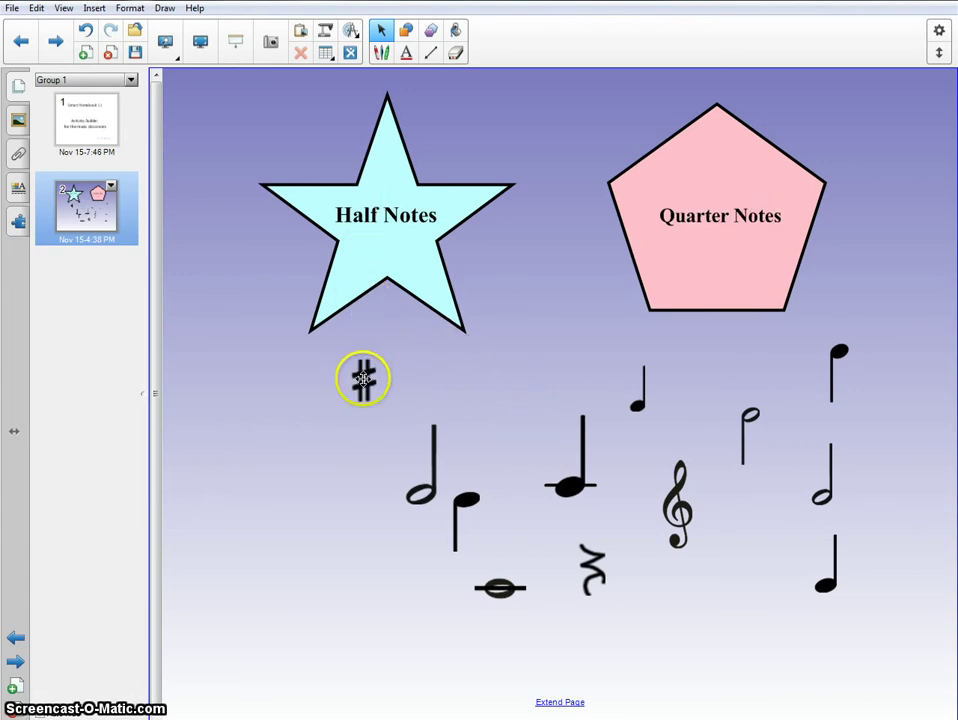
pyautogui.moveTo(363, 366); pyautogui.dragTo(376, 214)
pyautogui.moveTo(567, 487); pyautogui.dragTo(703, 251)
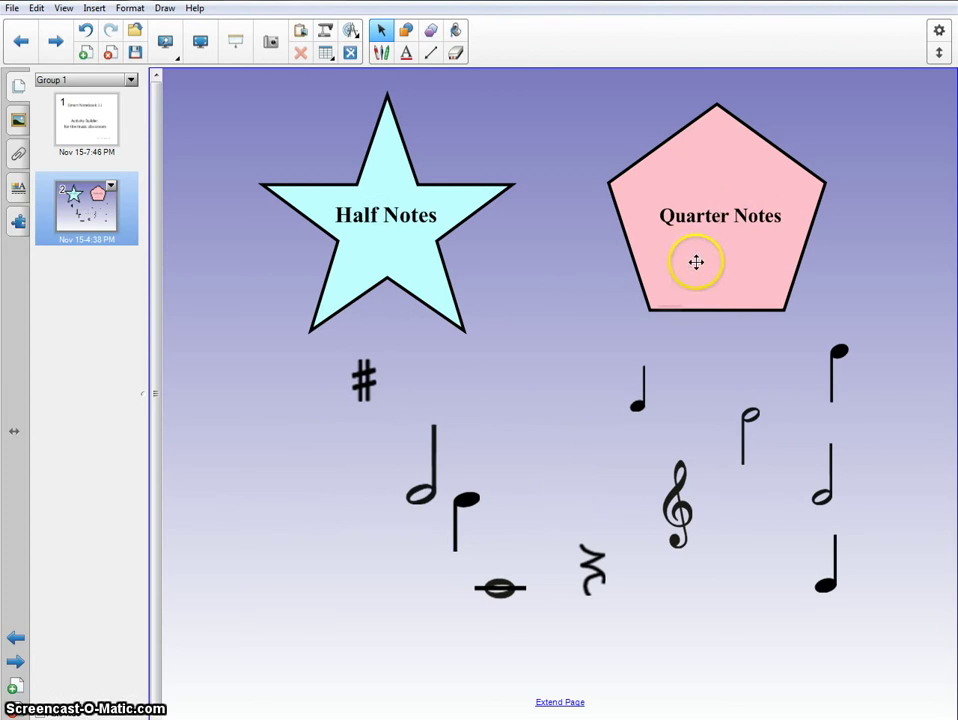
pyautogui.moveTo(440, 270); pyautogui.dragTo(377, 224)
pyautogui.click(426, 540)
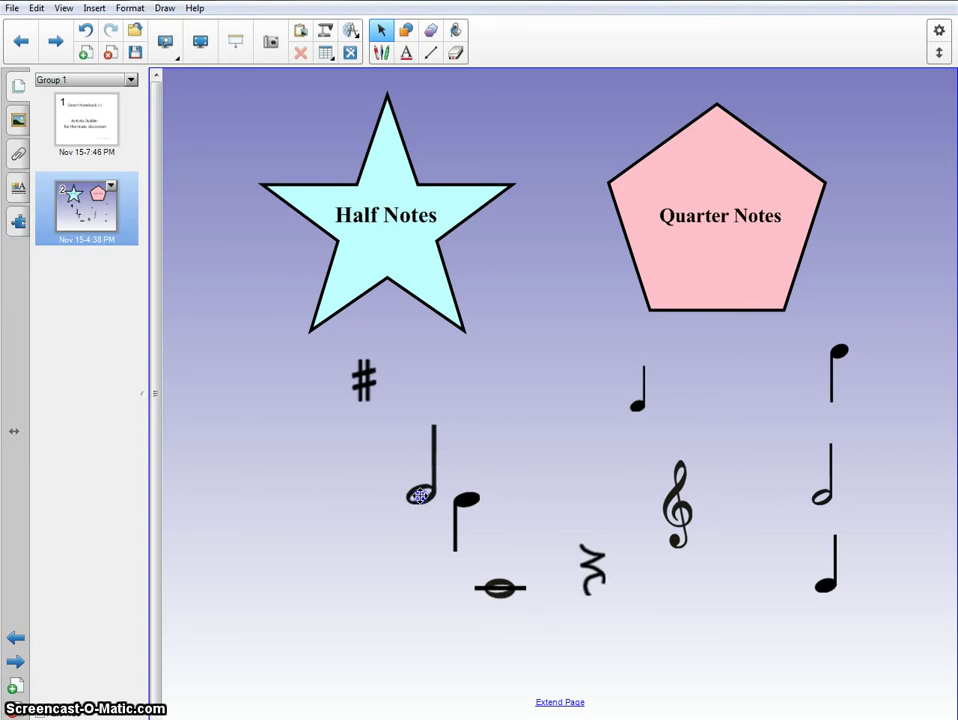
pyautogui.moveTo(420, 495); pyautogui.dragTo(741, 253)
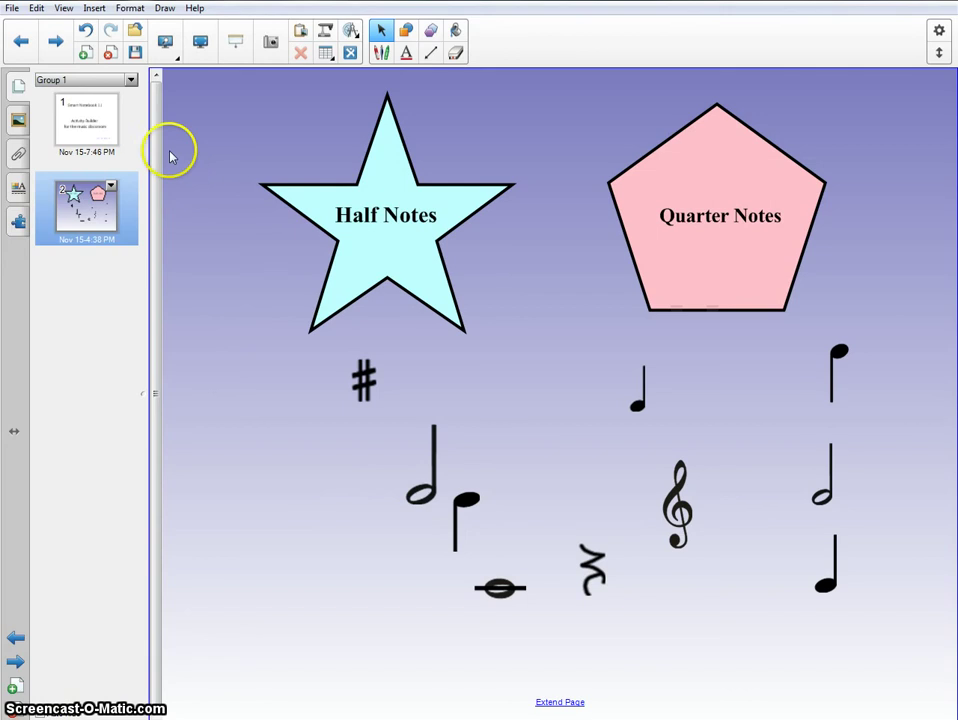
# Add a new page and preview solid, gradient, pattern and picture background fills.
pyautogui.click(85, 57)
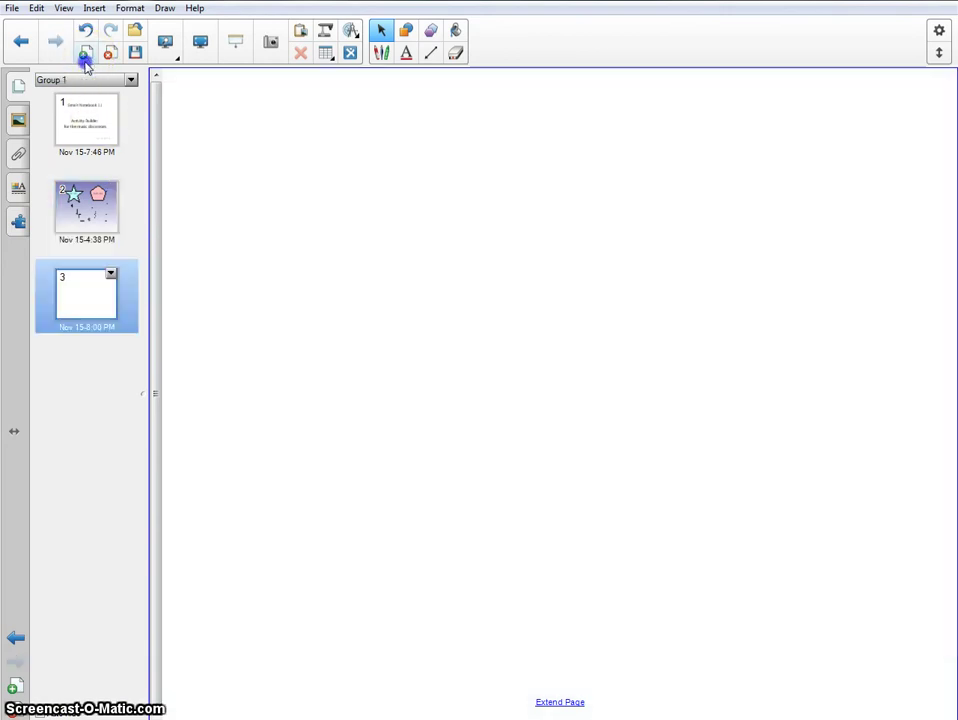
pyautogui.rightClick(286, 273)
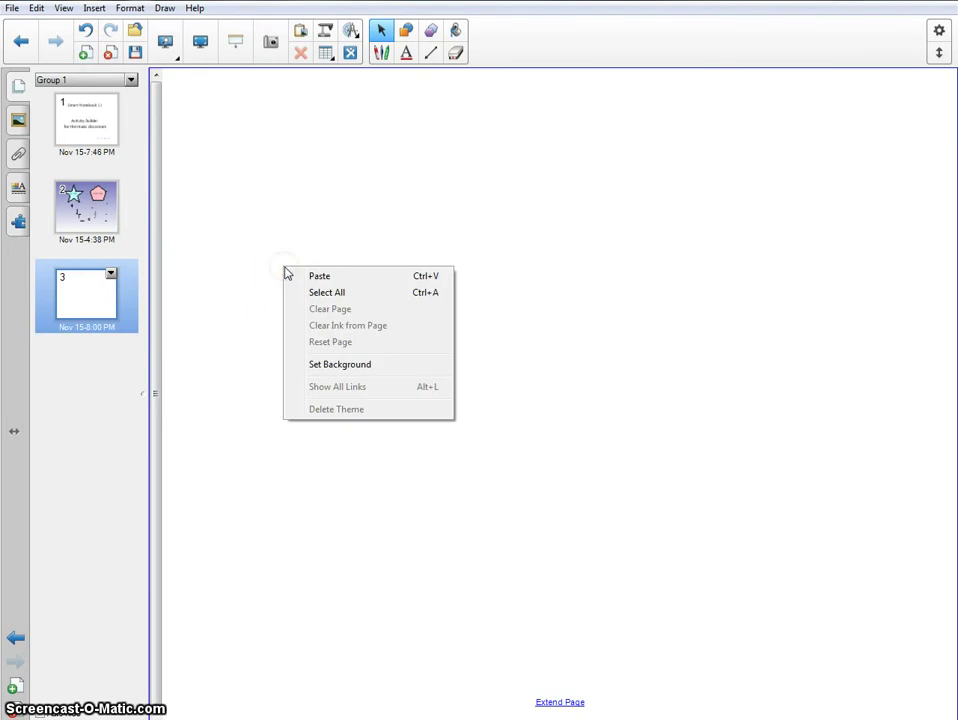
pyautogui.click(358, 368)
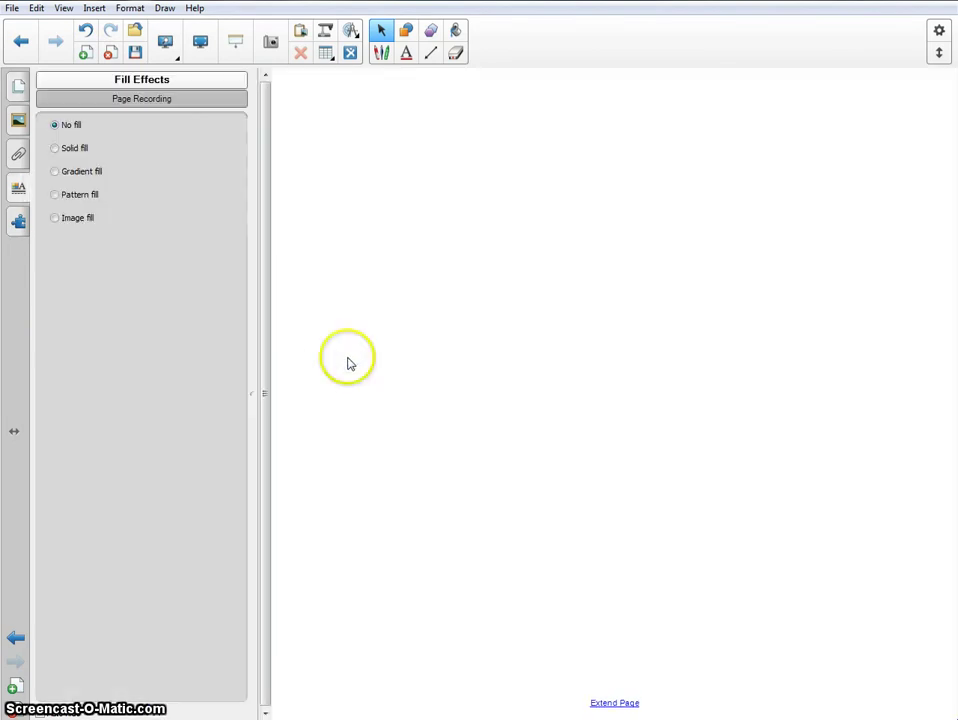
pyautogui.click(54, 148)
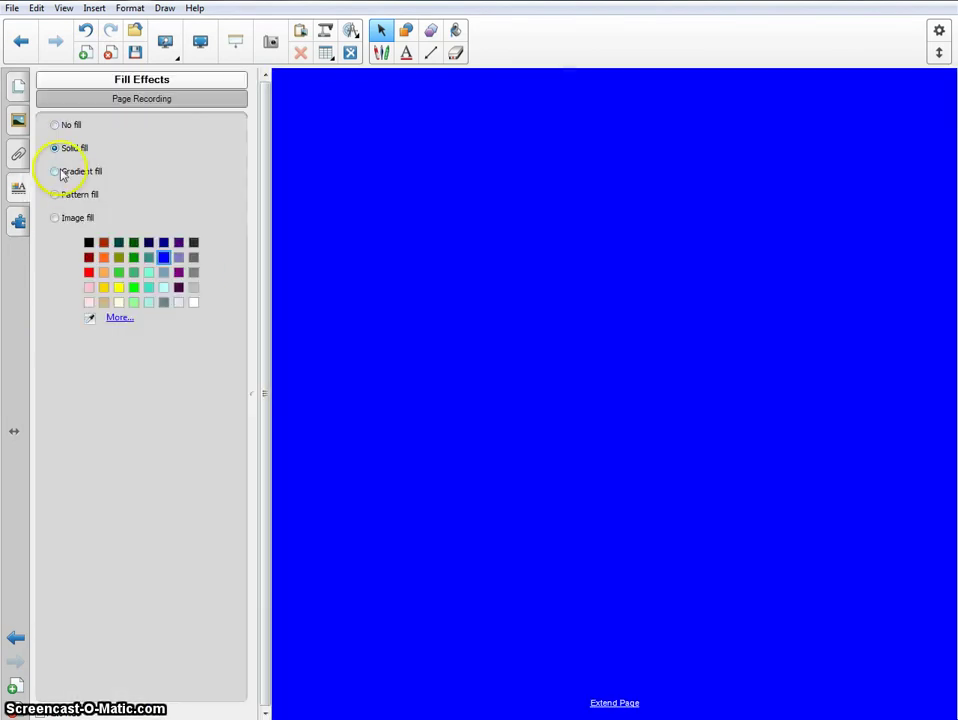
pyautogui.click(61, 174)
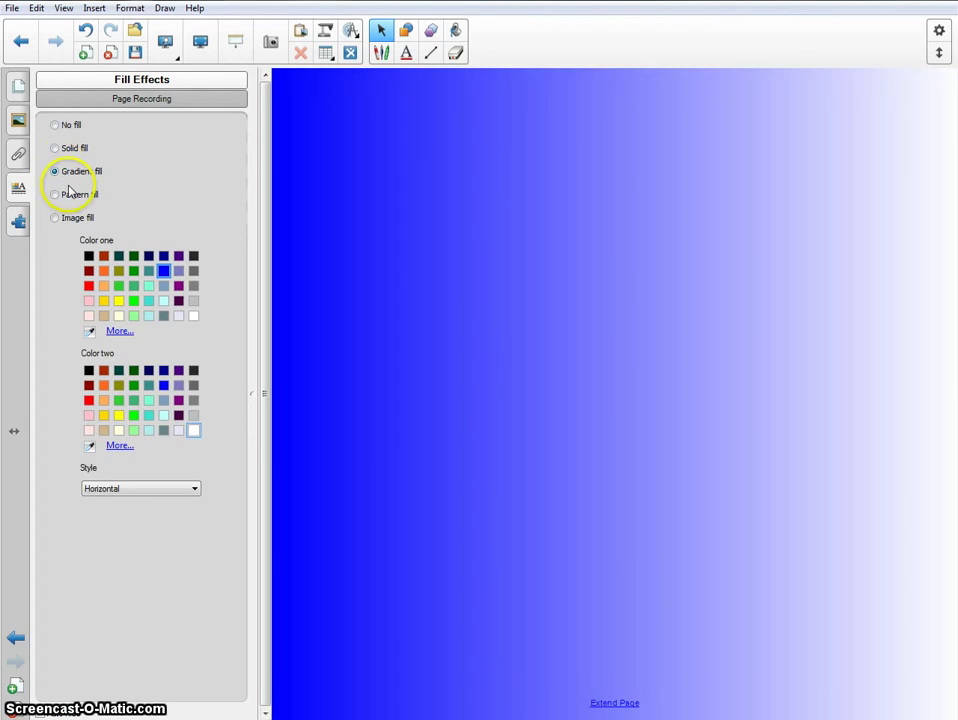
pyautogui.click(72, 197)
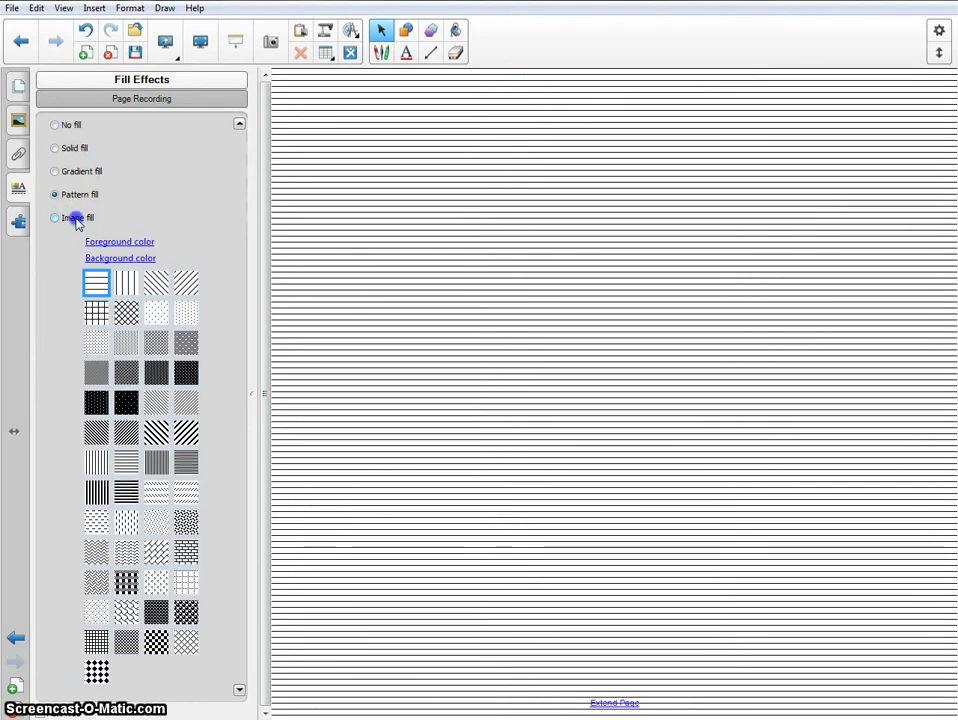
pyautogui.click(76, 219)
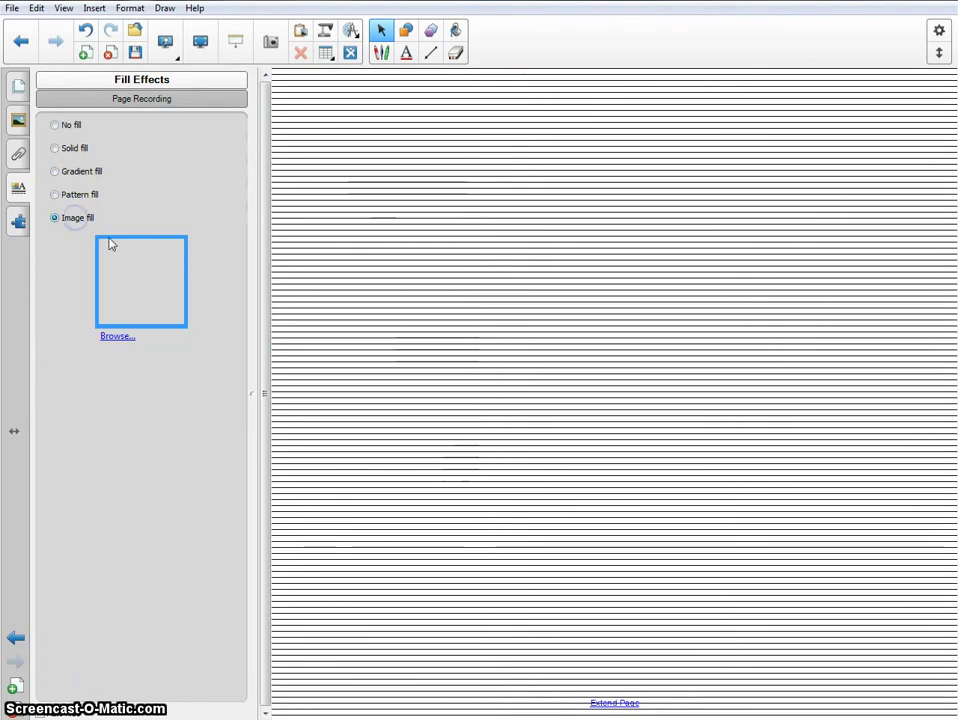
# Give the new page a solid light yellow background.
pyautogui.click(76, 151)
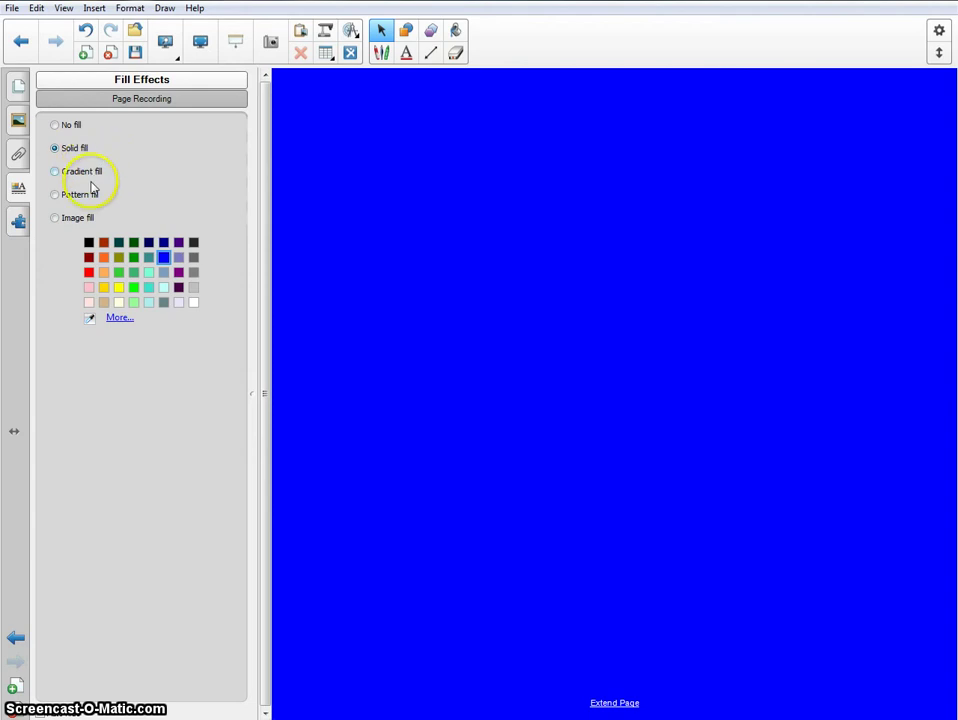
pyautogui.click(134, 303)
pyautogui.click(119, 303)
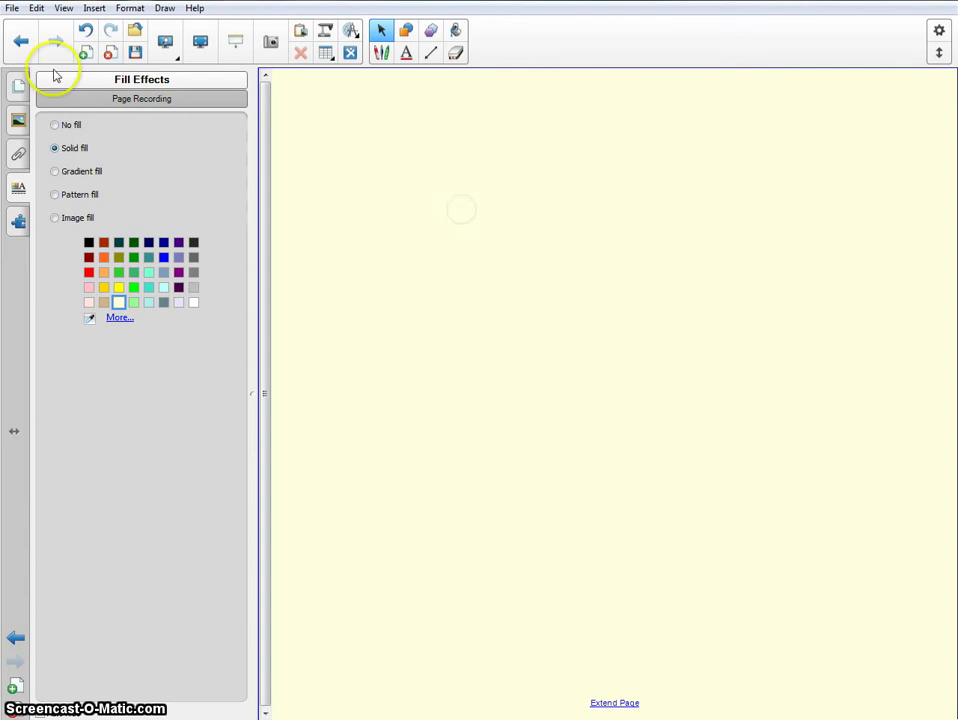
pyautogui.click(19, 91)
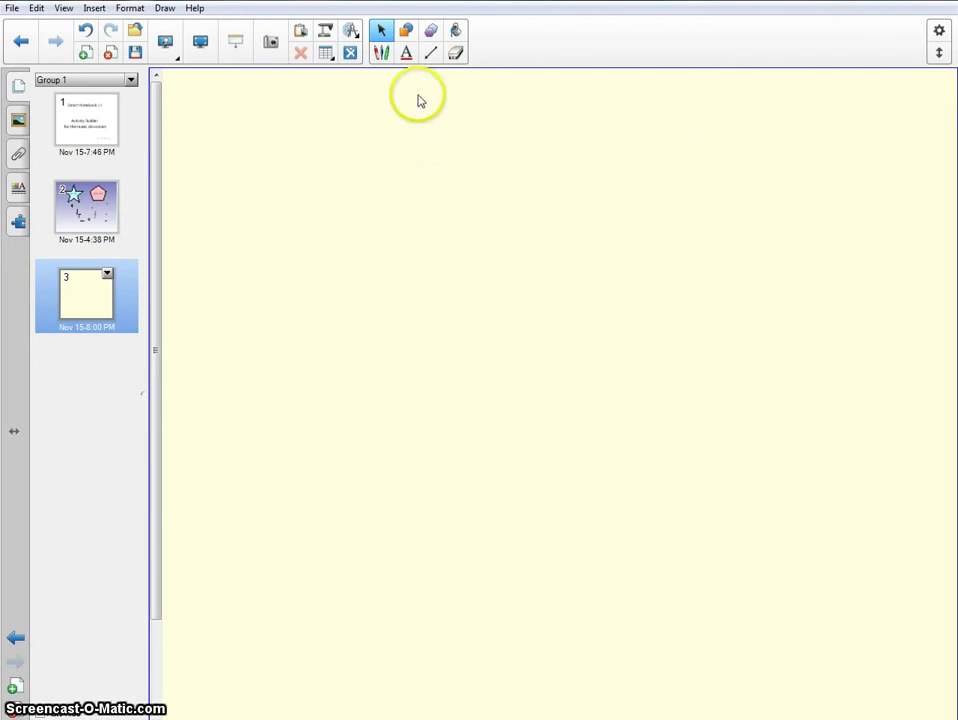
# Draw two circles on page 3, positioning both and slightly shrinking the right one.
pyautogui.click(406, 31)
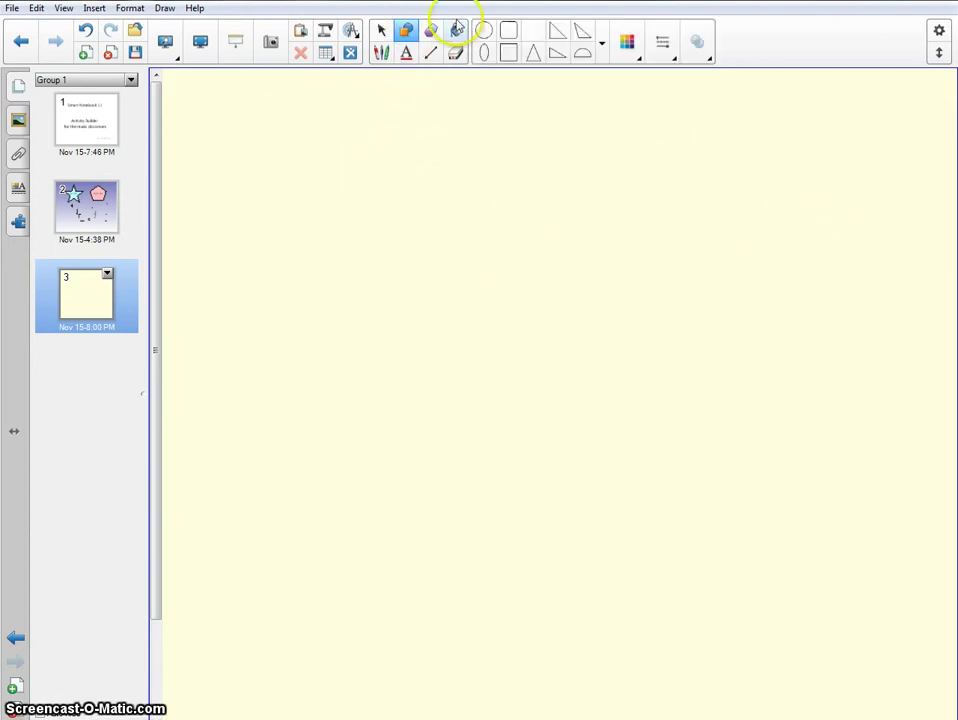
pyautogui.click(483, 30)
pyautogui.moveTo(272, 143); pyautogui.dragTo(368, 240)
pyautogui.moveTo(653, 156); pyautogui.dragTo(729, 276)
pyautogui.click(380, 31)
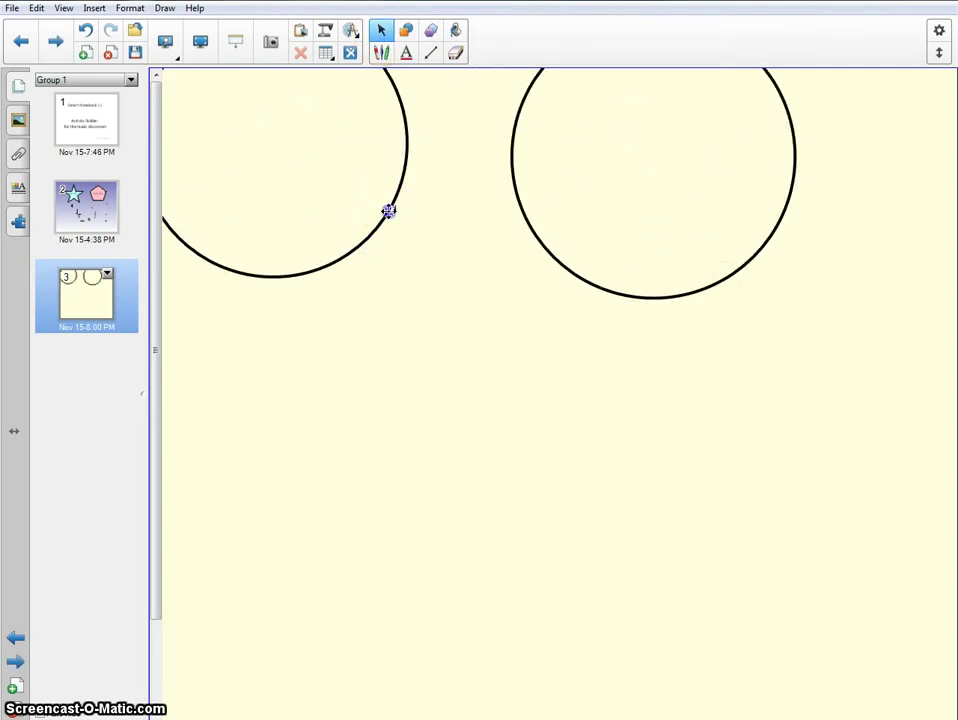
pyautogui.moveTo(397, 233); pyautogui.dragTo(446, 310)
pyautogui.moveTo(616, 293); pyautogui.dragTo(705, 366)
pyautogui.click(701, 367)
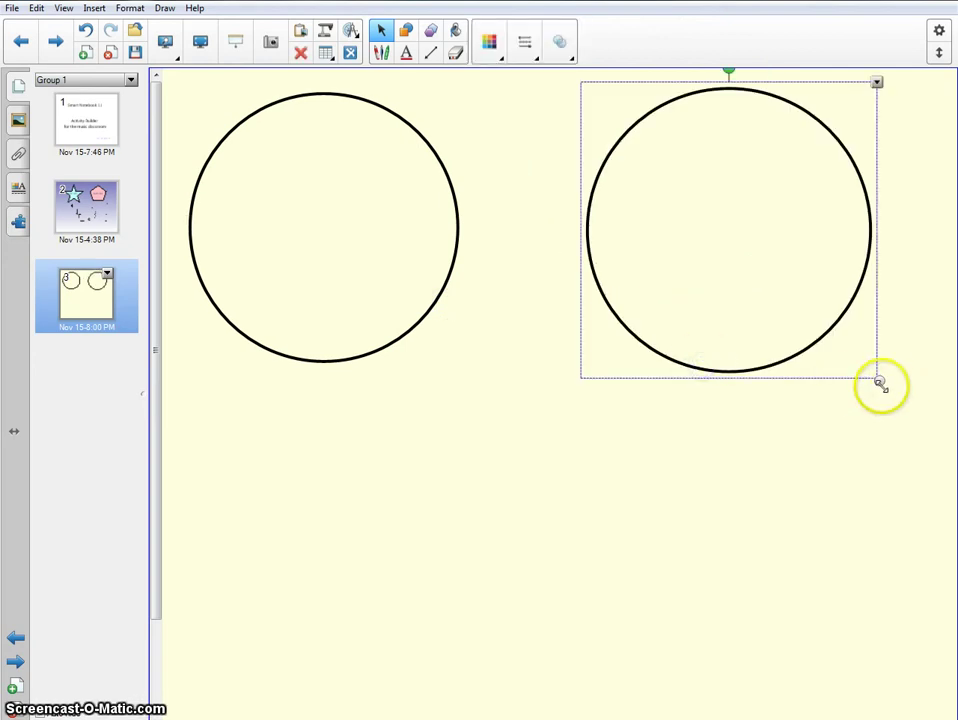
pyautogui.moveTo(879, 380); pyautogui.dragTo(861, 363)
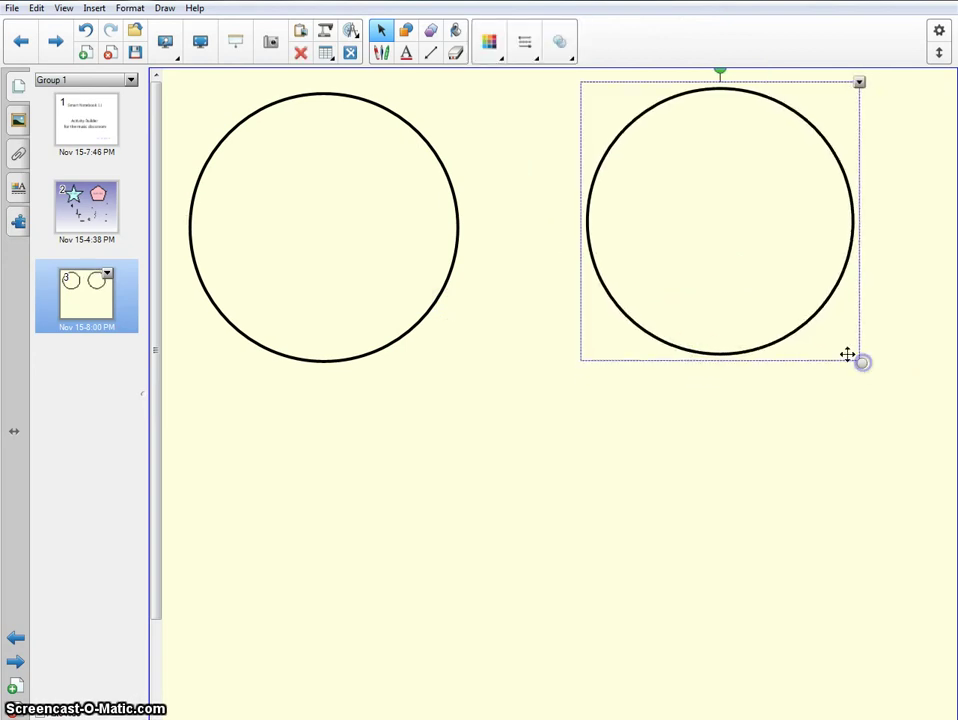
pyautogui.click(400, 212)
# Fill the left circle with green.
pyautogui.click(443, 170)
pyautogui.click(489, 42)
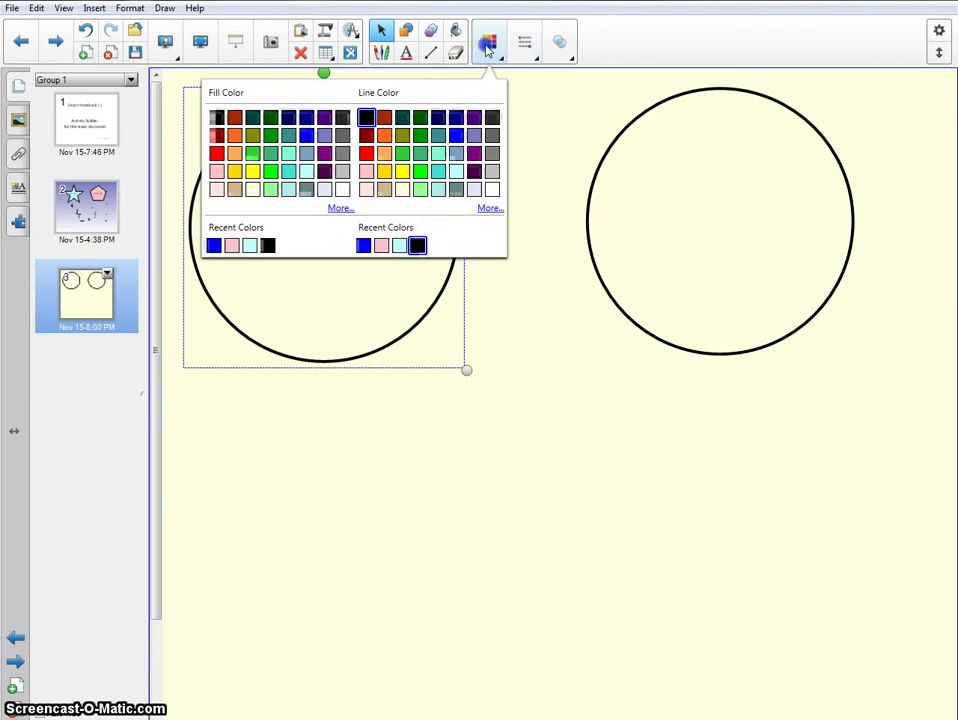
pyautogui.click(270, 153)
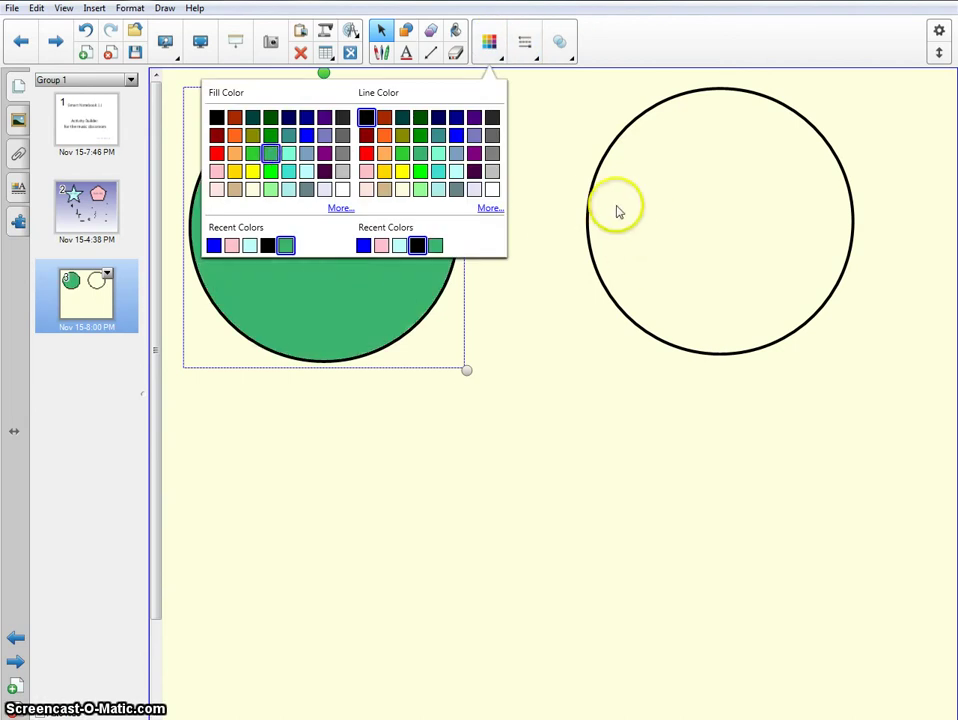
pyautogui.click(687, 196)
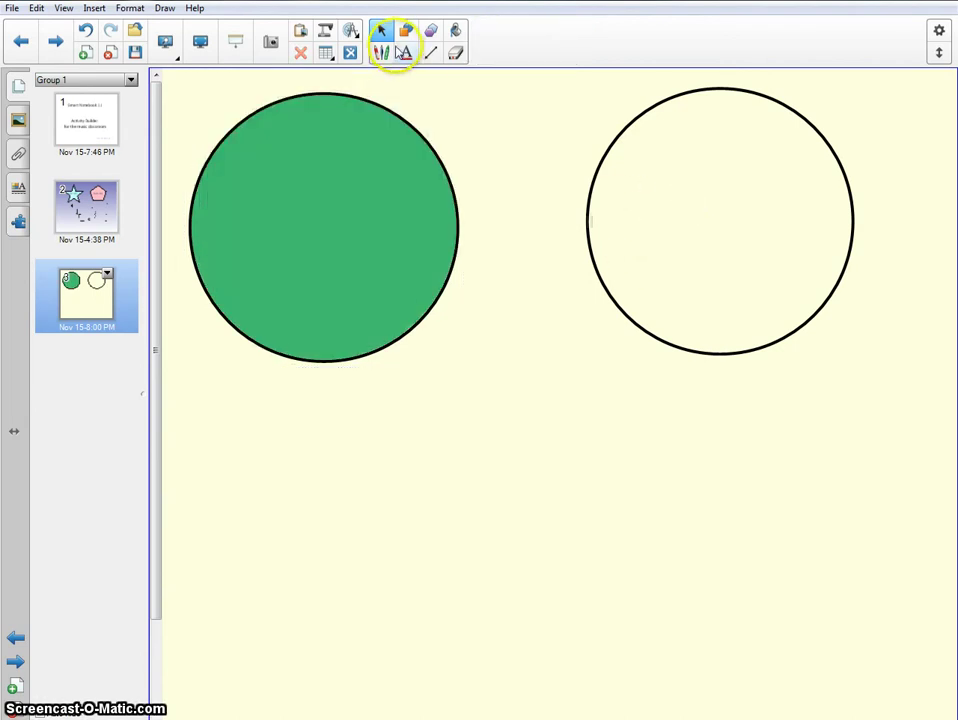
# Fill the right circle with blue.
pyautogui.click(604, 155)
pyautogui.click(489, 50)
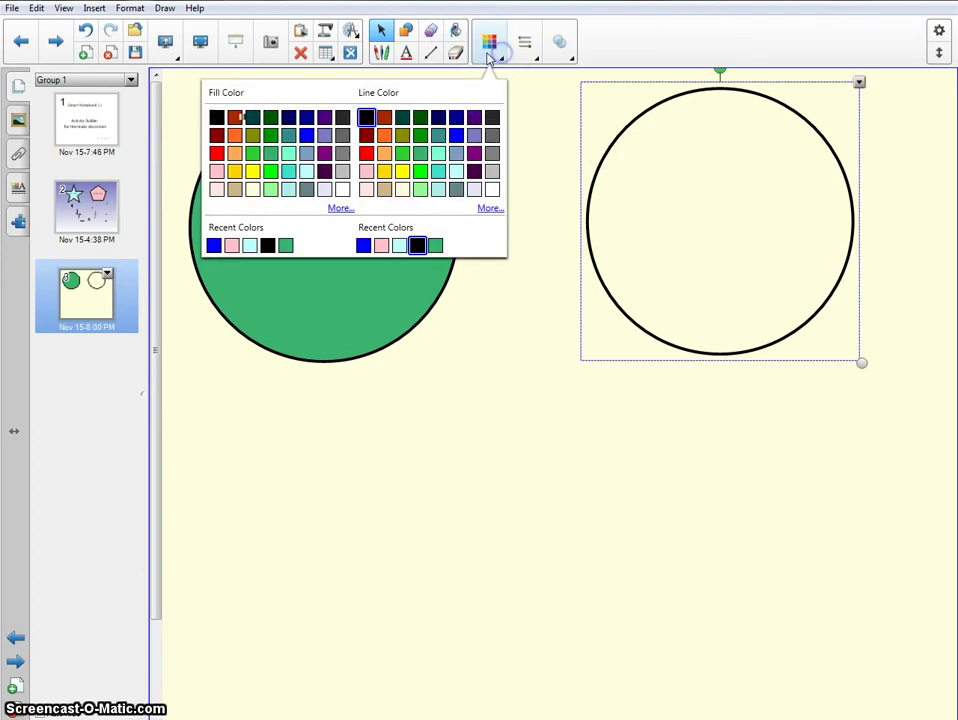
pyautogui.click(306, 134)
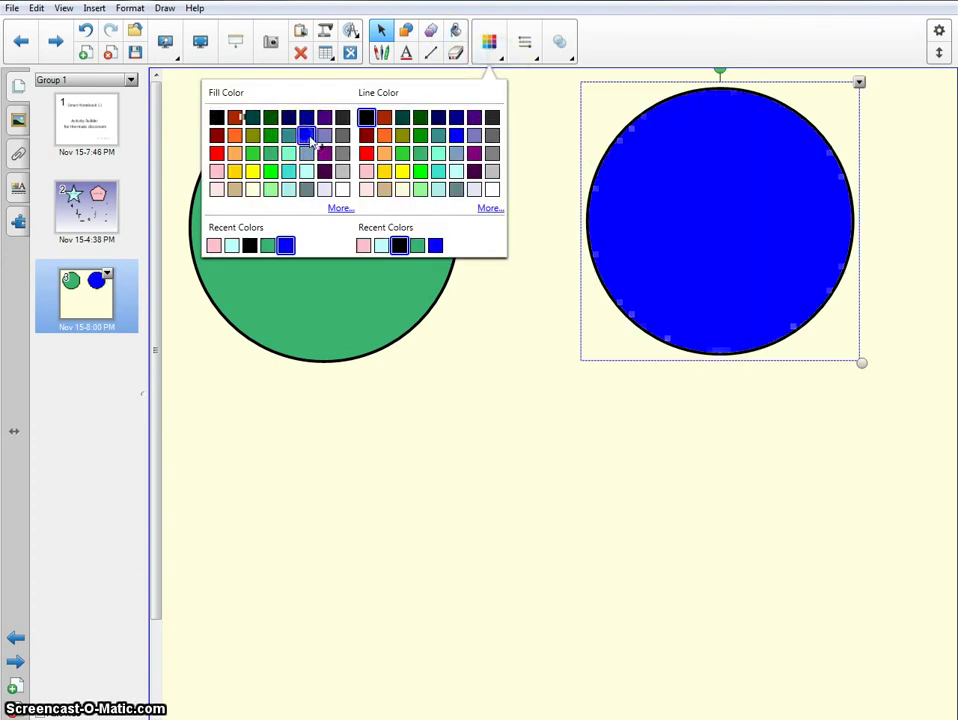
pyautogui.click(520, 509)
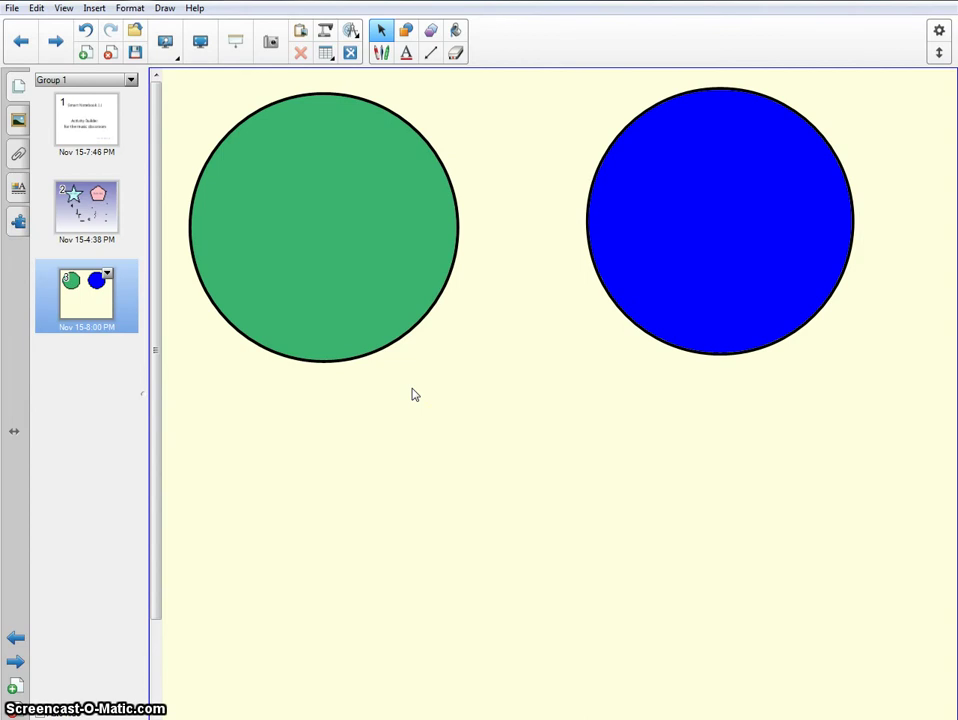
pyautogui.click(378, 391)
# Check page 2, return to page 3 and select Gallery Essentials in the Gallery.
pyautogui.click(96, 214)
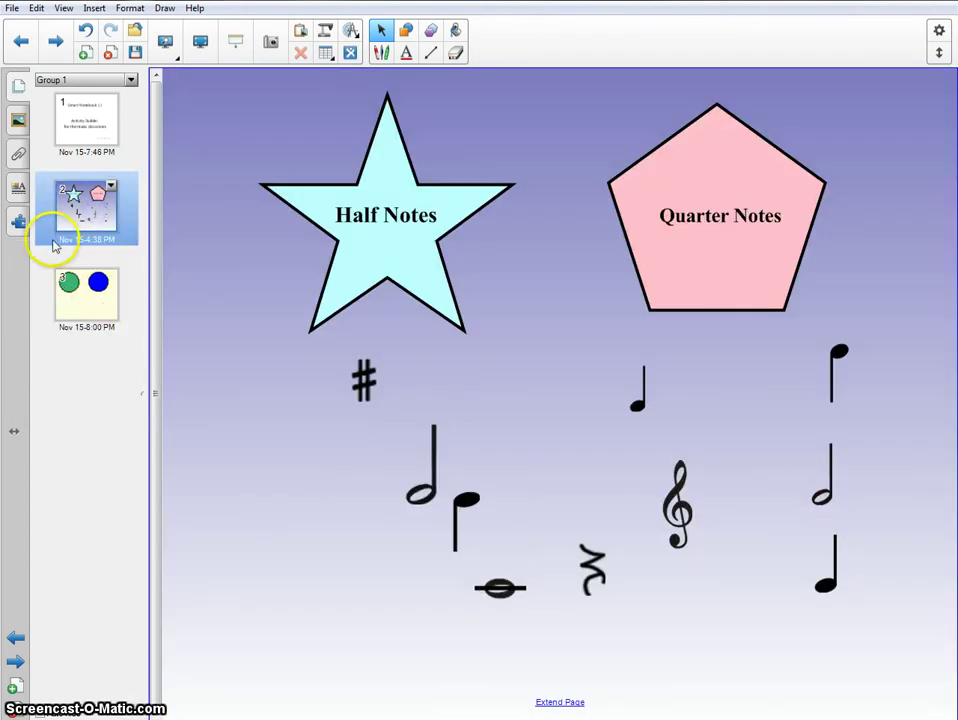
pyautogui.click(87, 311)
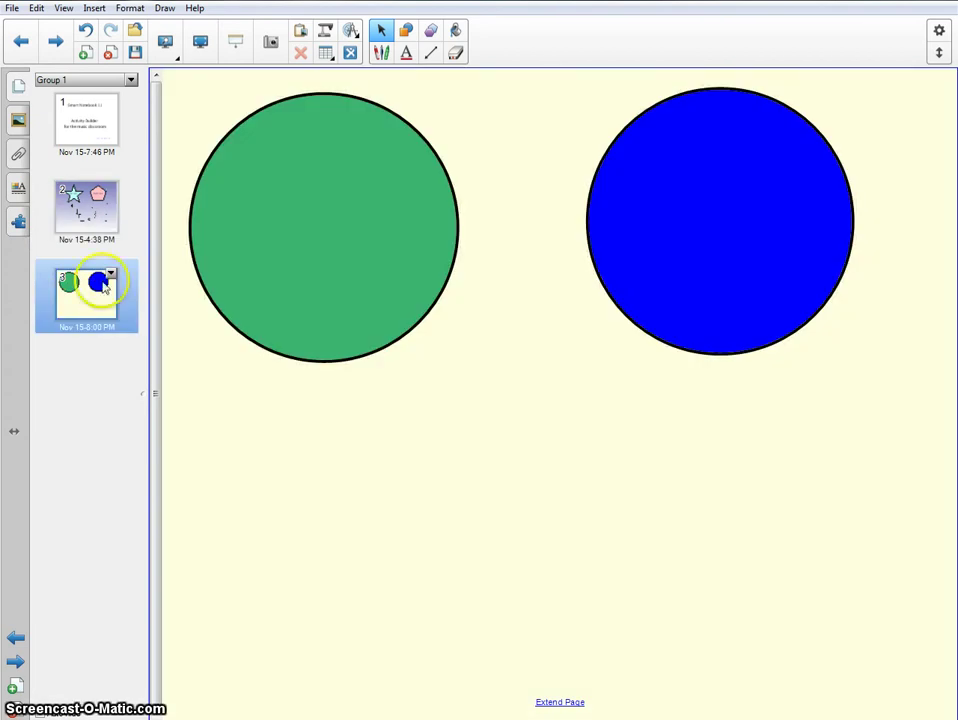
pyautogui.click(18, 122)
pyautogui.moveTo(228, 141); pyautogui.dragTo(190, 105)
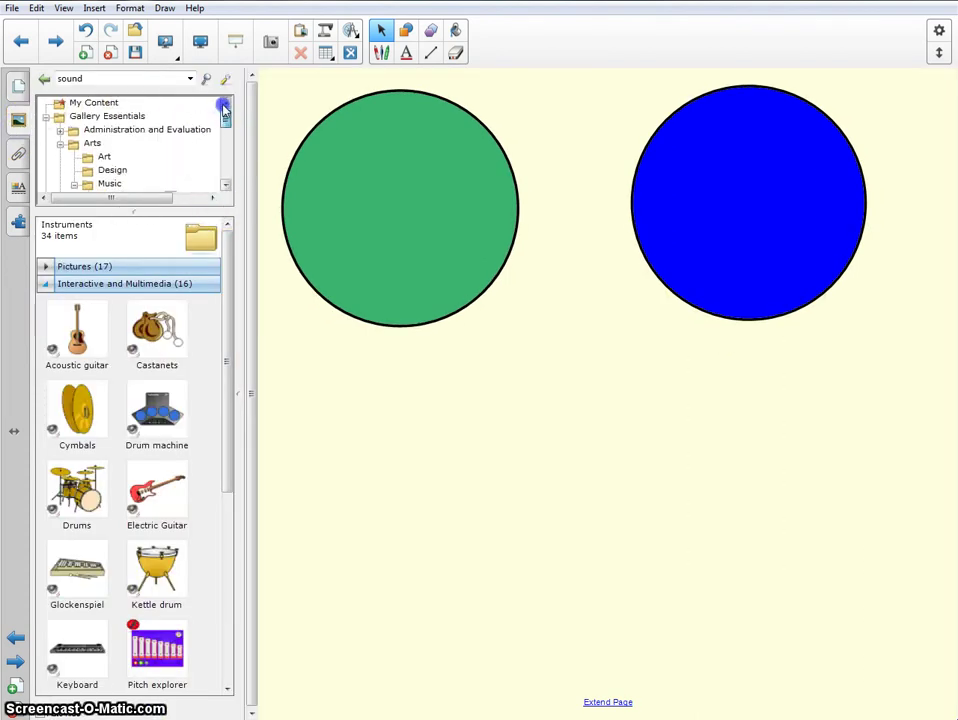
pyautogui.click(48, 118)
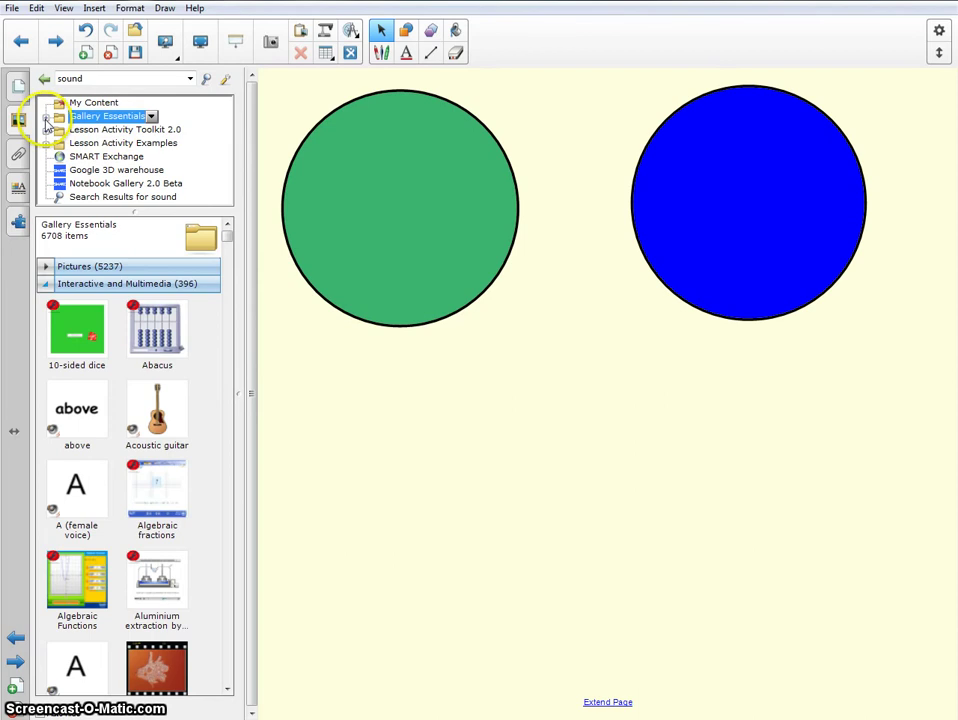
# Browse Gallery Essentials > Arts > Music to the Music notes collection.
pyautogui.click(46, 118)
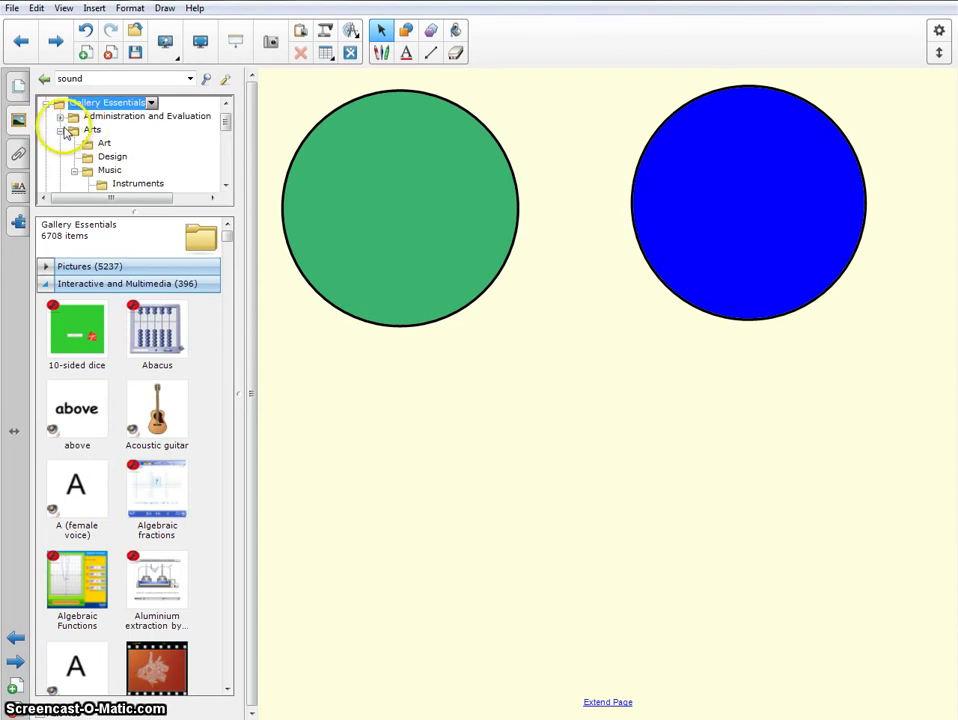
pyautogui.click(64, 129)
pyautogui.click(77, 148)
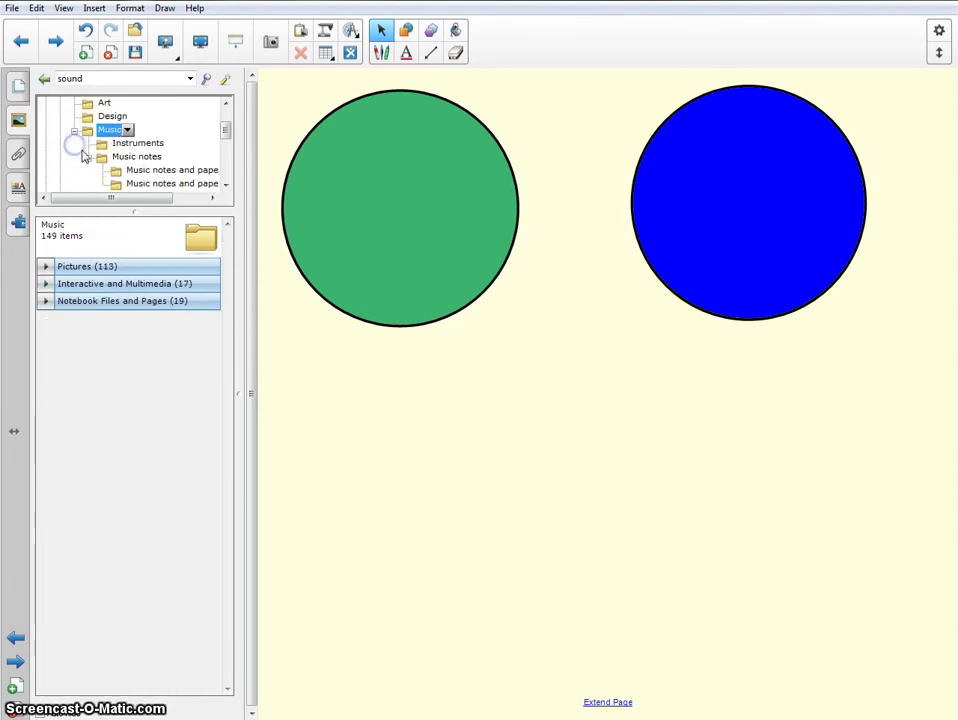
pyautogui.click(90, 158)
pyautogui.moveTo(224, 130)
pyautogui.mouseDown()
pyautogui.moveTo(224, 146)
pyautogui.moveTo(229, 140)
pyautogui.mouseUp()
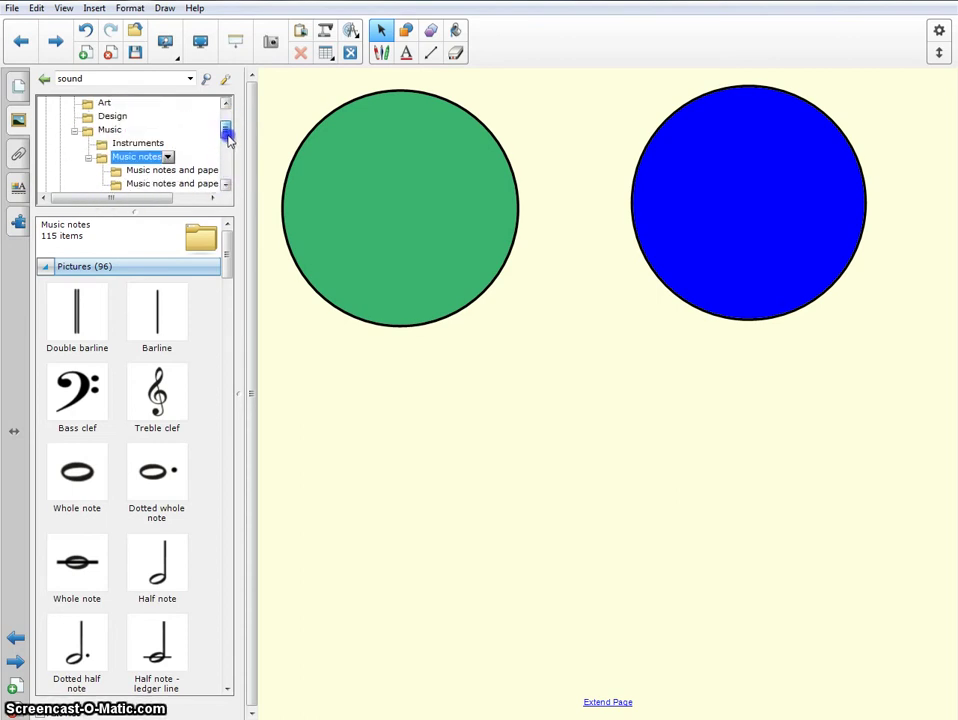
pyautogui.click(88, 157)
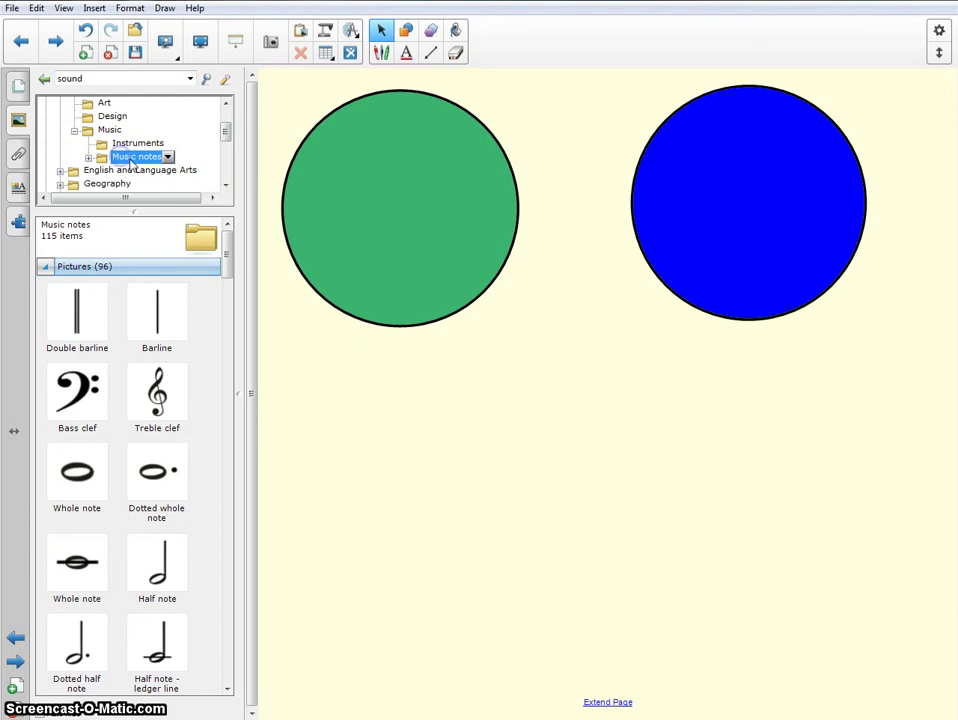
# Add a quarter note, a half note, and ledger-line half and quarter notes to the page.
pyautogui.moveTo(229, 248); pyautogui.dragTo(228, 519)
pyautogui.moveTo(147, 318); pyautogui.dragTo(688, 422)
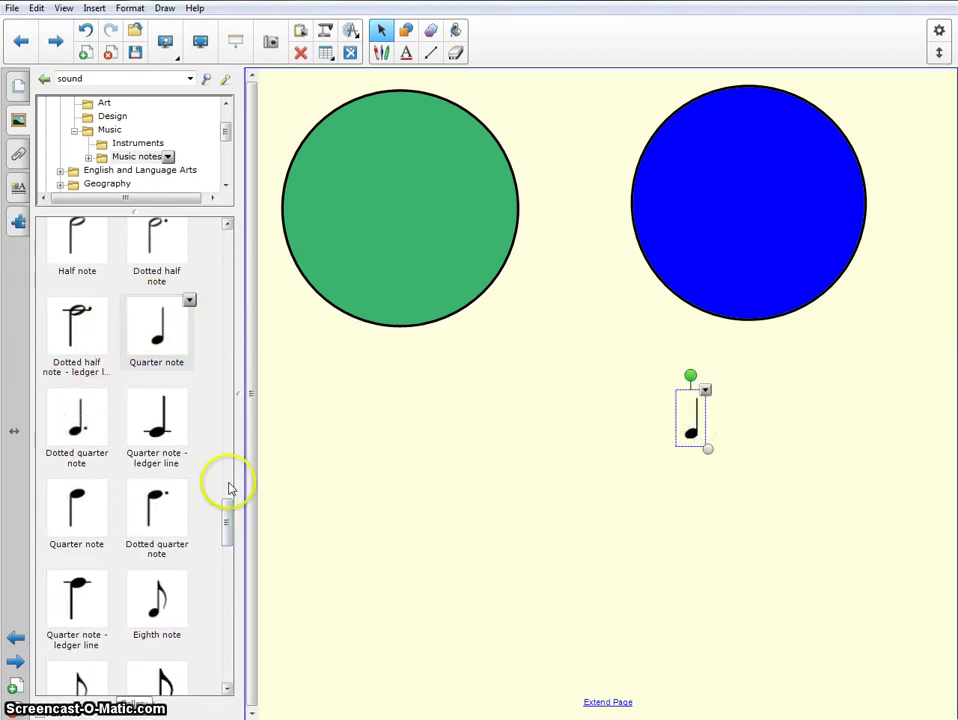
pyautogui.scroll(2, 231, 505)
pyautogui.moveTo(58, 385); pyautogui.dragTo(322, 496)
pyautogui.moveTo(160, 305); pyautogui.dragTo(485, 528)
pyautogui.scroll(-2, 224, 505)
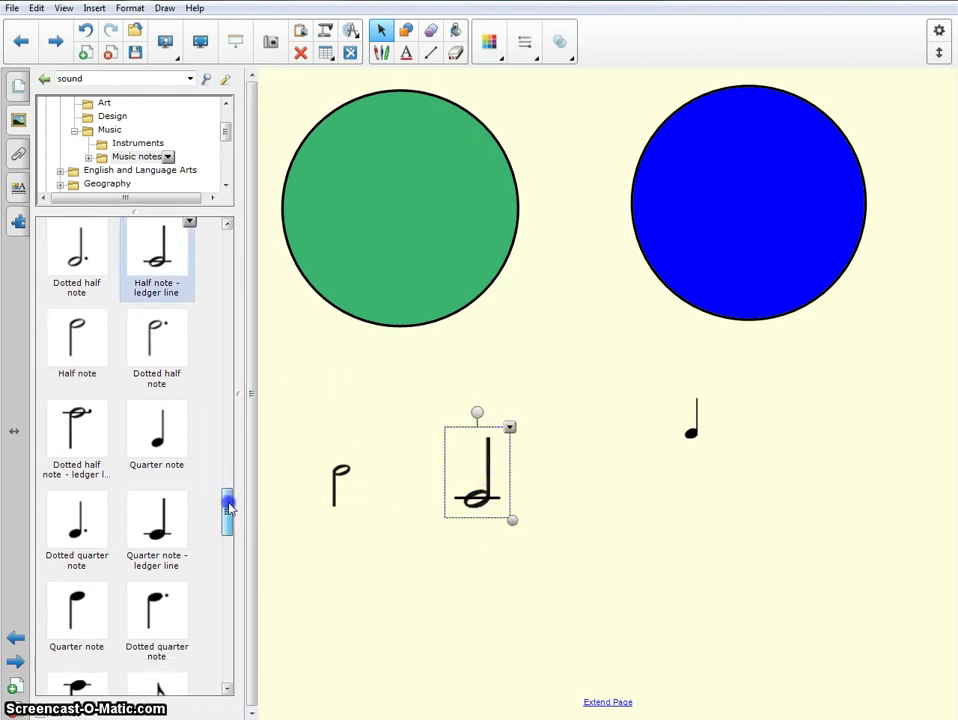
pyautogui.moveTo(178, 455); pyautogui.dragTo(686, 555)
pyautogui.scroll(-3, 226, 515)
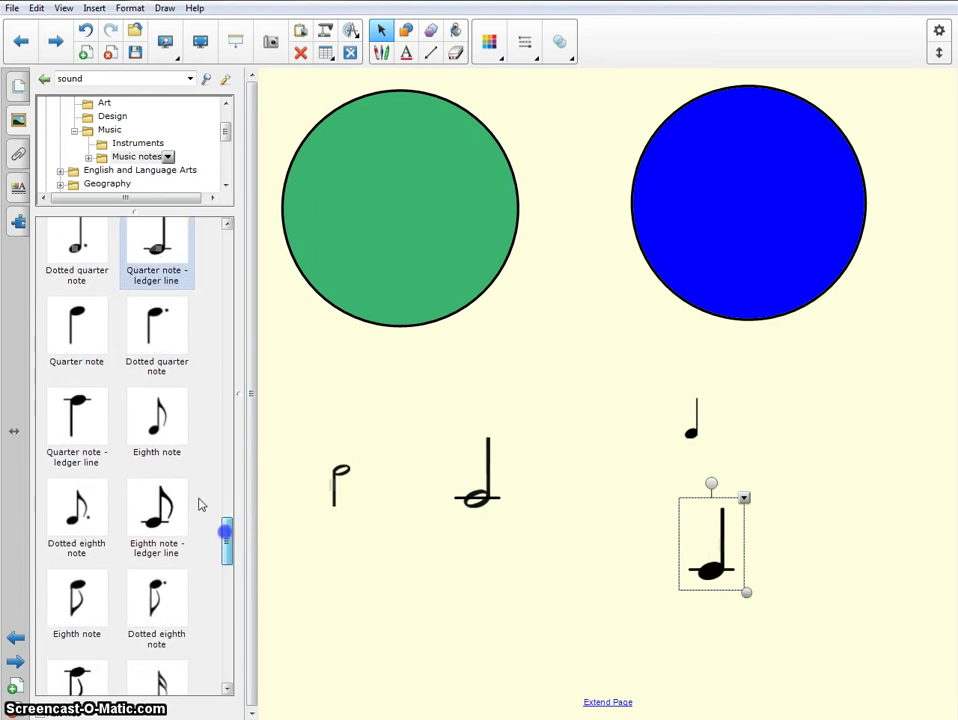
pyautogui.moveTo(78, 330); pyautogui.dragTo(340, 610)
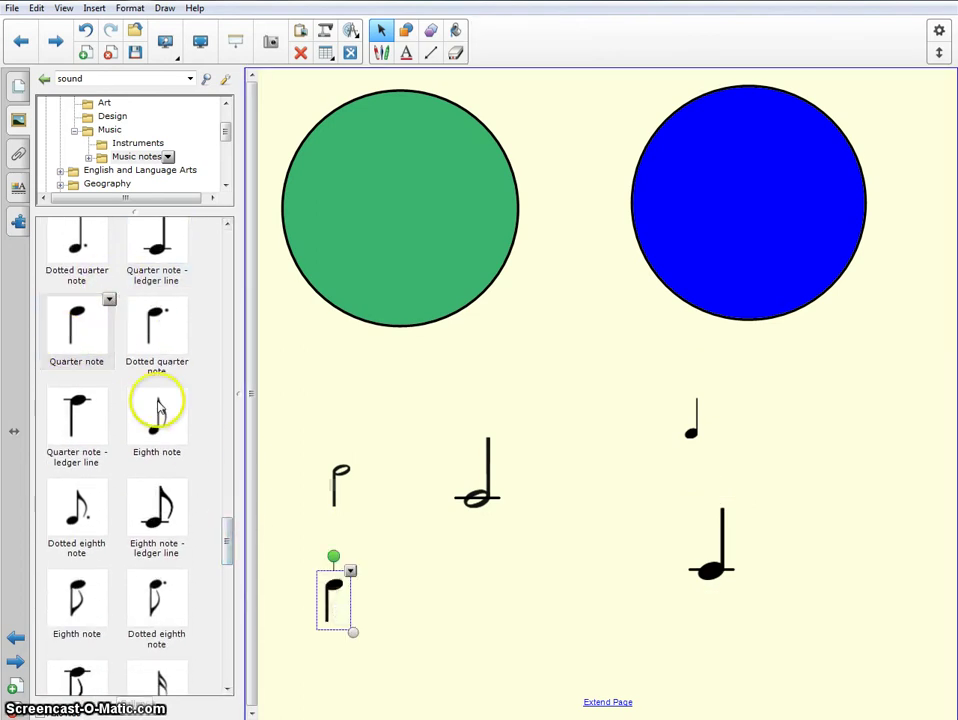
# Add a quarter note, whole note, treble clef, bass clef and another ledger-line half note.
pyautogui.moveTo(76, 318); pyautogui.dragTo(548, 524)
pyautogui.moveTo(600, 505); pyautogui.dragTo(590, 490)
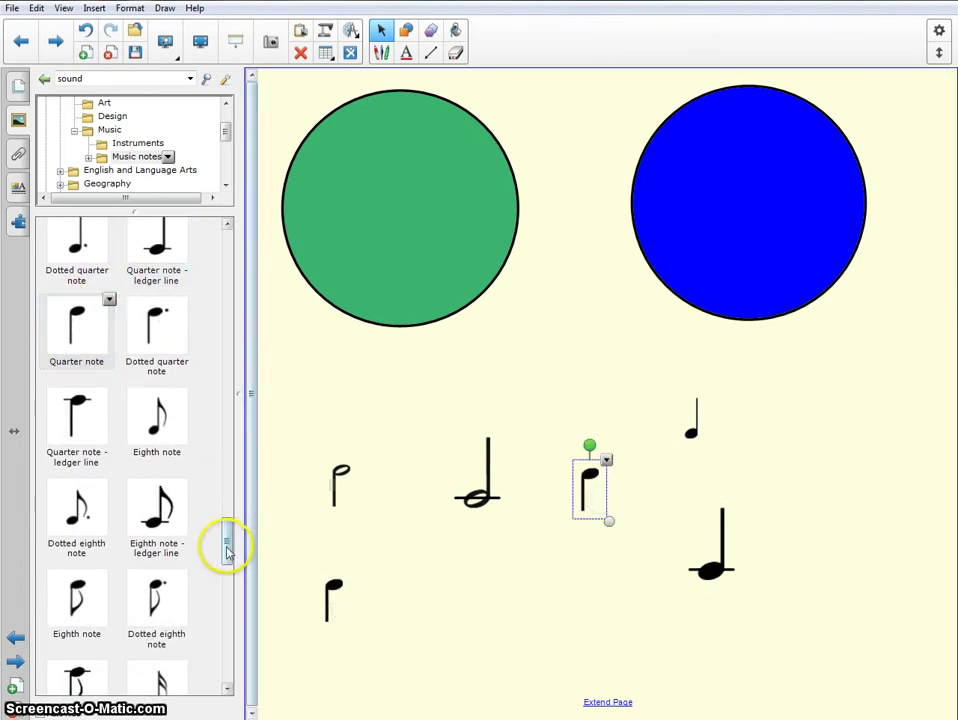
pyautogui.moveTo(227, 547); pyautogui.dragTo(227, 485)
pyautogui.moveTo(85, 355); pyautogui.dragTo(675, 640)
pyautogui.moveTo(199, 315); pyautogui.dragTo(547, 622)
pyautogui.moveTo(70, 300); pyautogui.dragTo(858, 444)
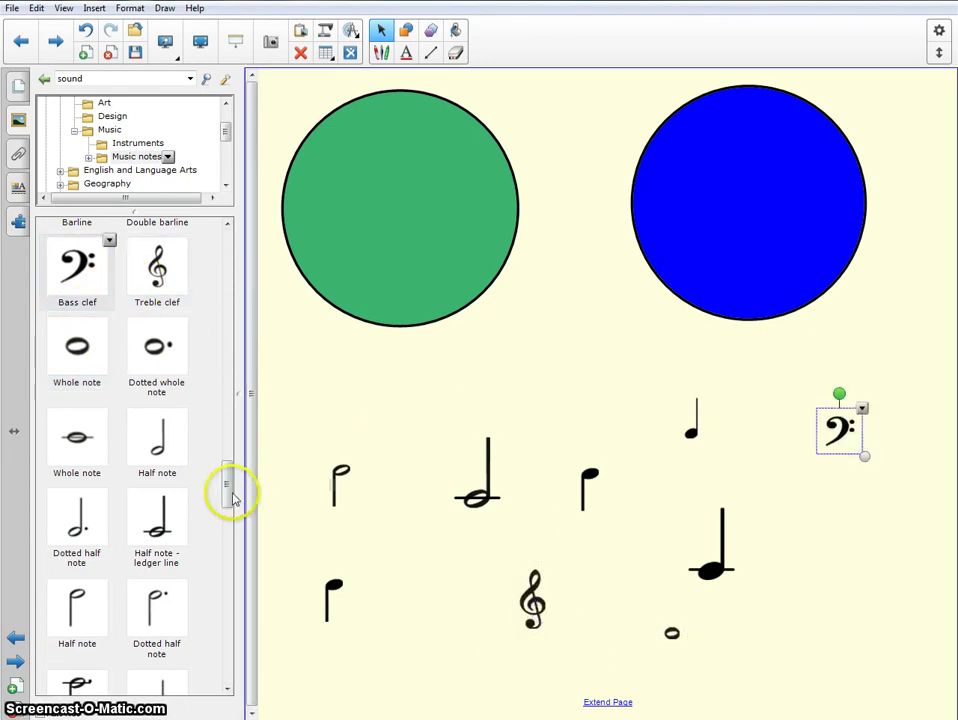
pyautogui.moveTo(229, 487); pyautogui.dragTo(229, 505)
pyautogui.moveTo(150, 352); pyautogui.dragTo(406, 620)
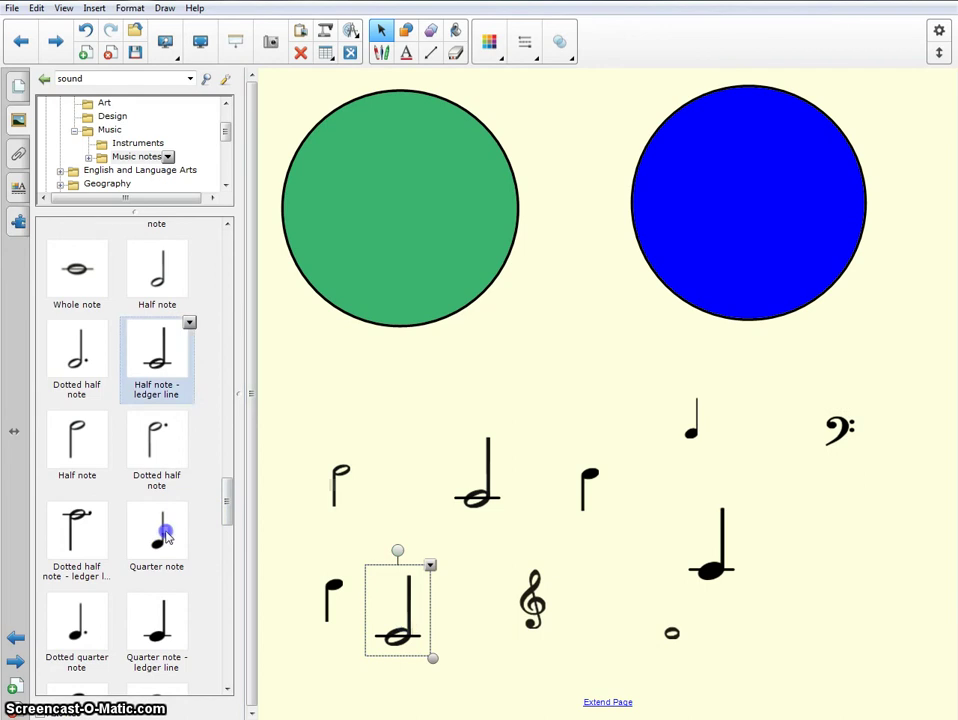
pyautogui.moveTo(156, 535); pyautogui.dragTo(413, 598)
# Add a quarter note rotated 180°, another quarter note and a dotted half note.
pyautogui.moveTo(838, 622); pyautogui.dragTo(842, 622)
pyautogui.moveTo(826, 563); pyautogui.dragTo(830, 688)
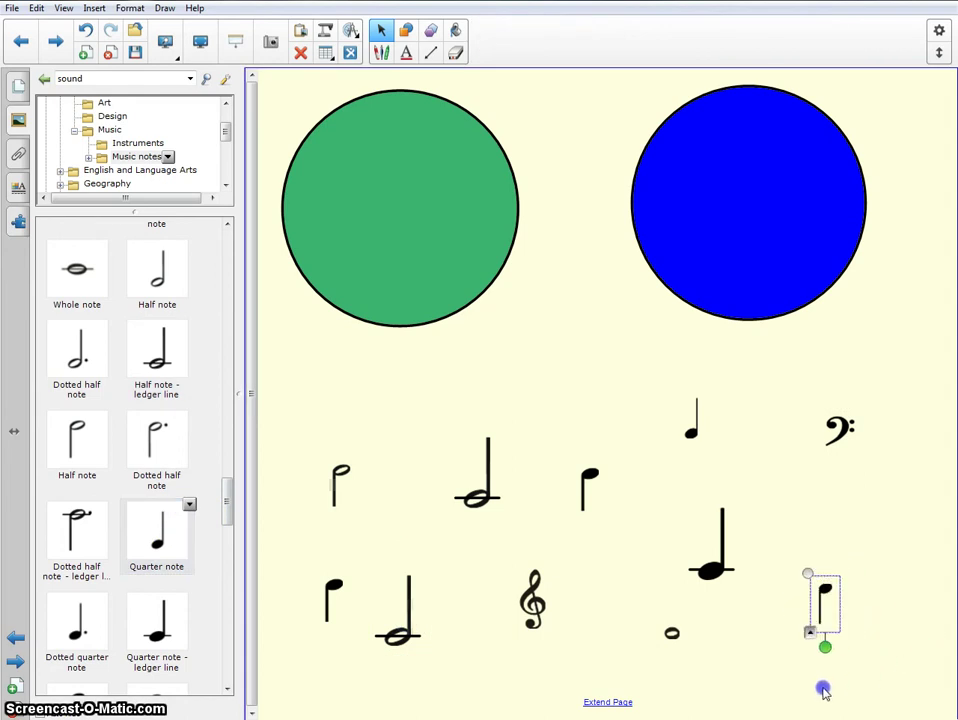
pyautogui.moveTo(825, 600); pyautogui.dragTo(850, 530)
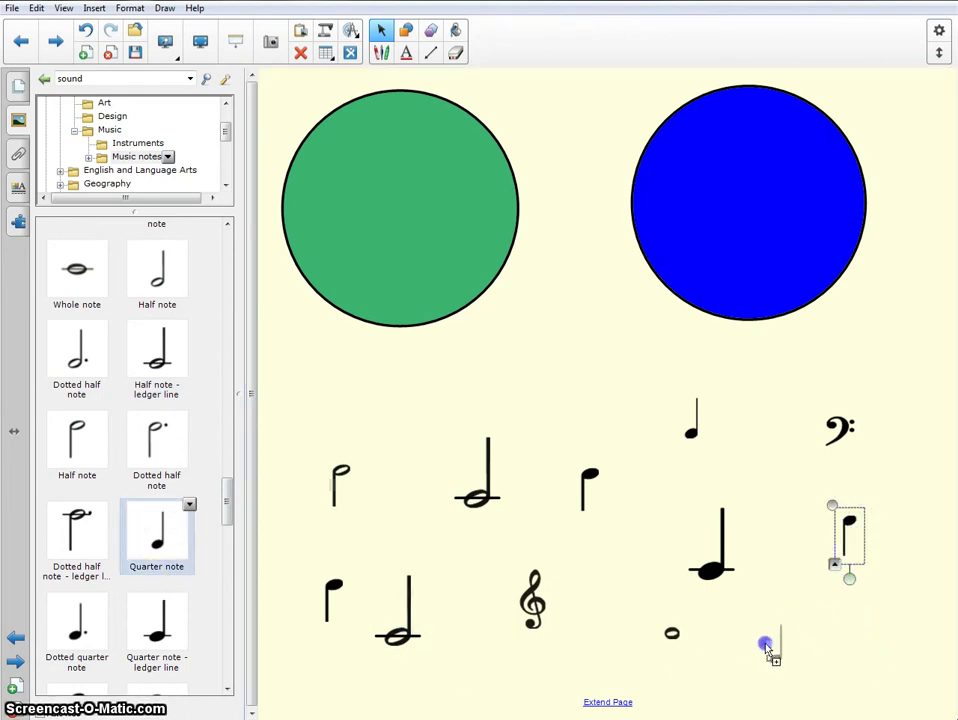
pyautogui.moveTo(808, 648); pyautogui.dragTo(800, 643)
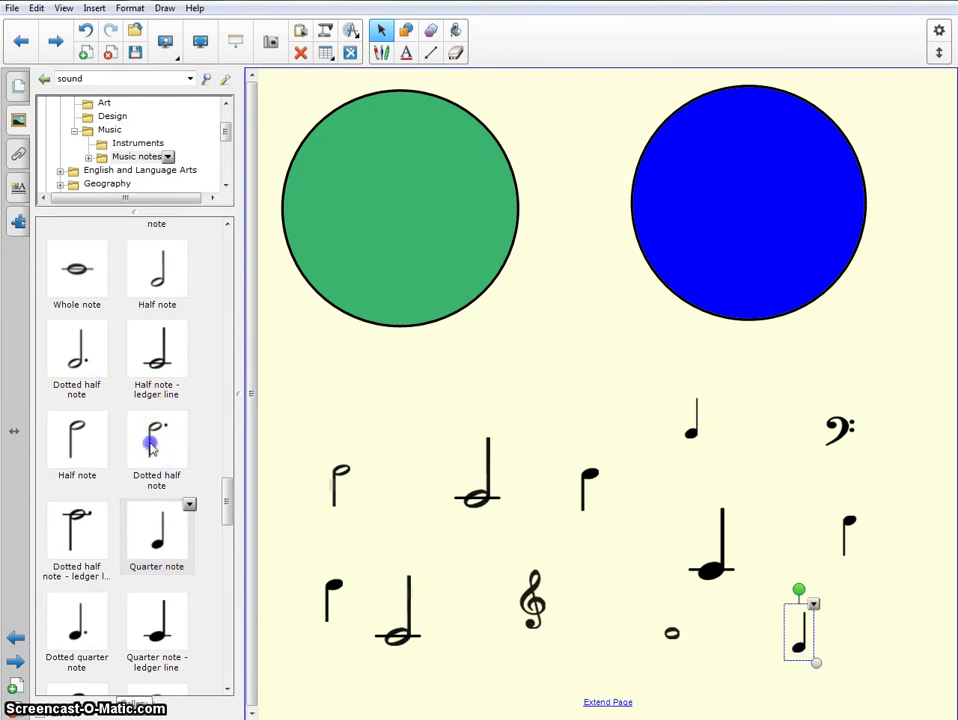
pyautogui.moveTo(157, 455); pyautogui.dragTo(609, 584)
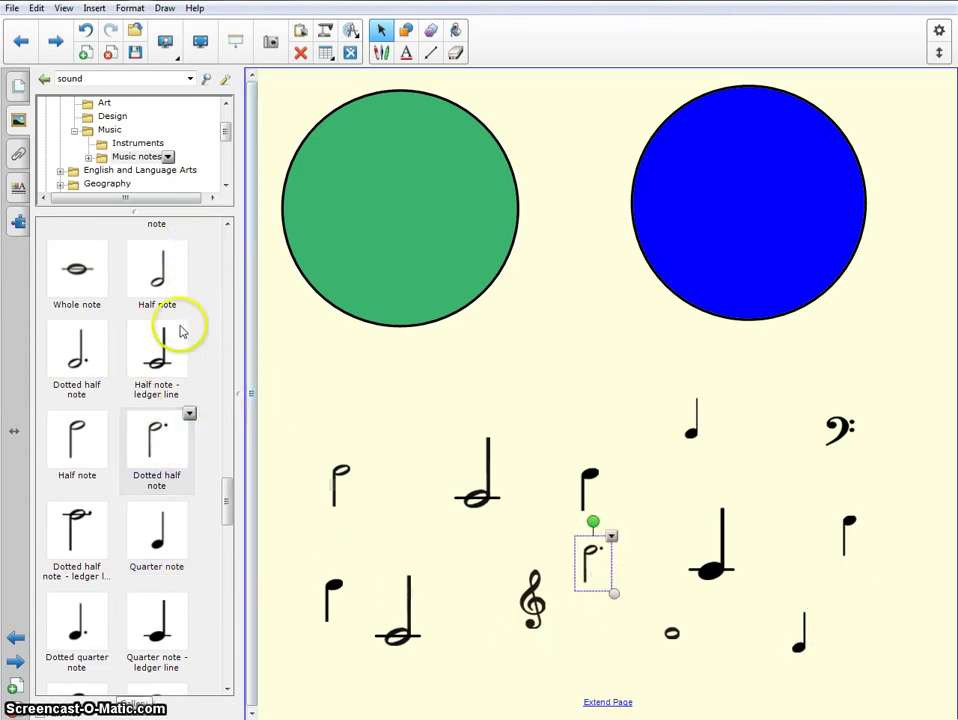
# Move the bottom half notes up, shrink the ledger-line half note and move the treble clef up-left.
pyautogui.click(18, 86)
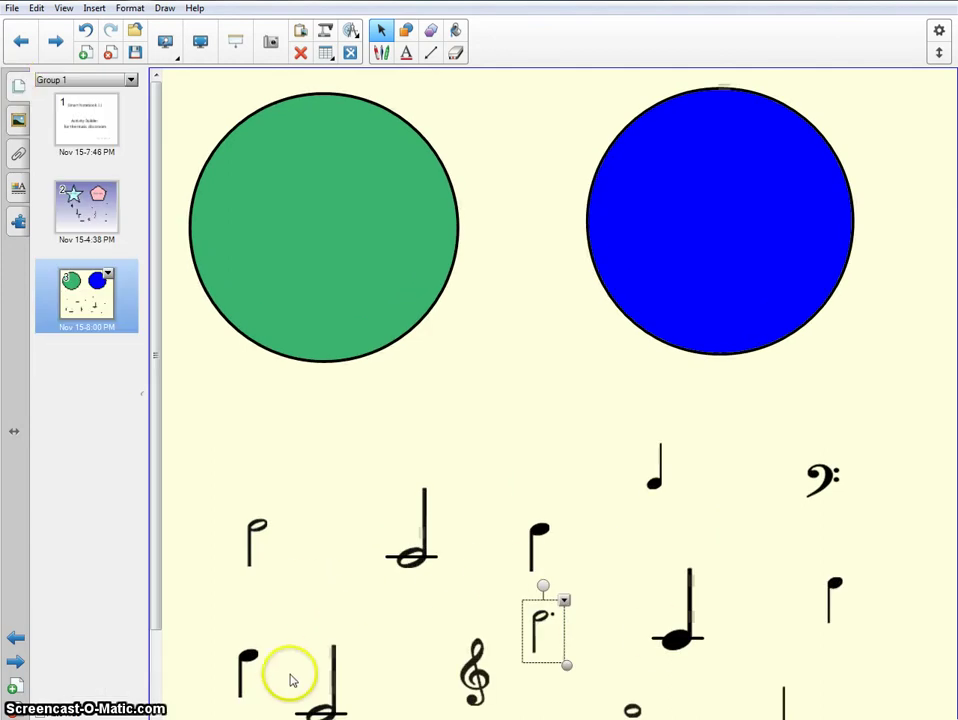
pyautogui.moveTo(158, 573); pyautogui.dragTo(152, 586)
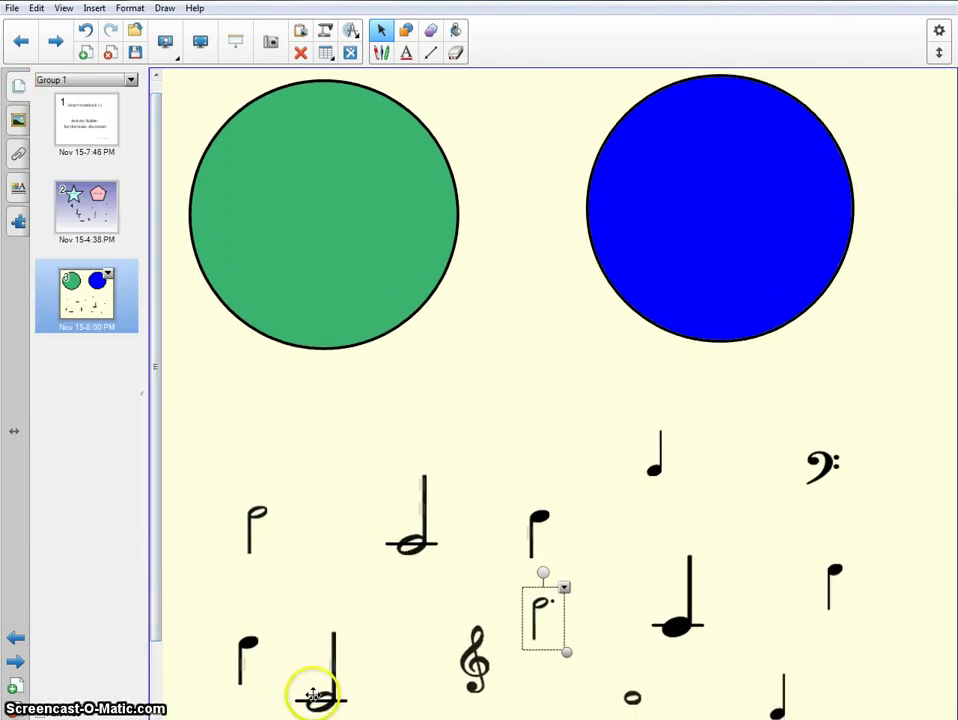
pyautogui.moveTo(316, 697); pyautogui.dragTo(336, 497)
pyautogui.moveTo(252, 522); pyautogui.dragTo(240, 475)
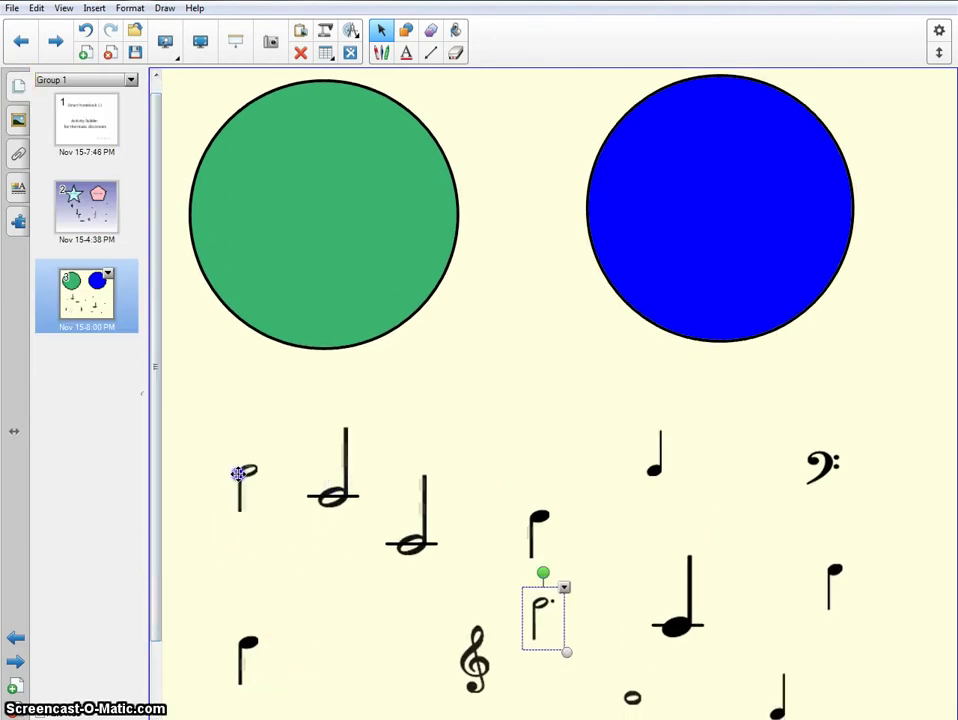
pyautogui.click(335, 490)
pyautogui.moveTo(368, 517); pyautogui.dragTo(349, 490)
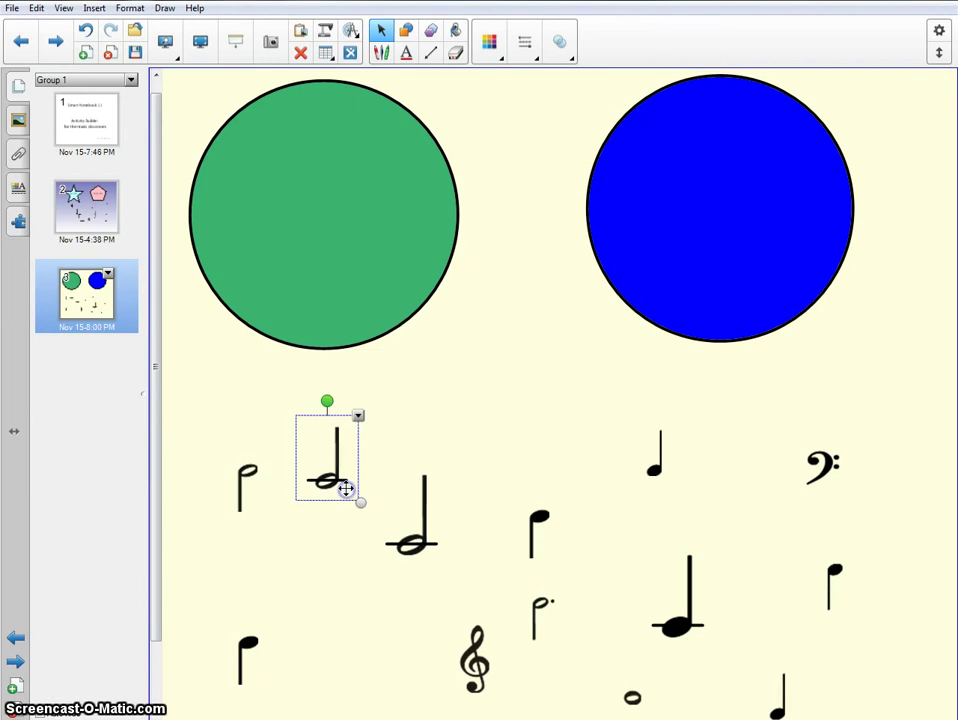
pyautogui.moveTo(475, 663); pyautogui.dragTo(448, 641)
# Raise the middle quarter note, enlarge the dotted note, move up and enlarge the whole note, lift the quarter note.
pyautogui.click(536, 628)
pyautogui.moveTo(535, 530); pyautogui.dragTo(529, 492)
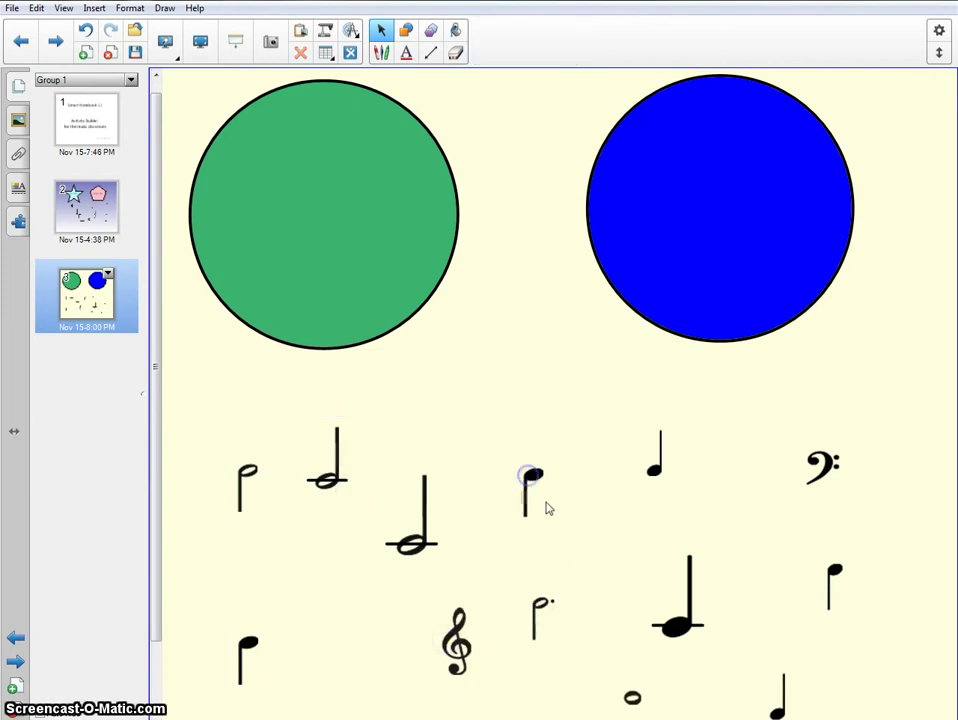
pyautogui.click(541, 612)
pyautogui.click(564, 657)
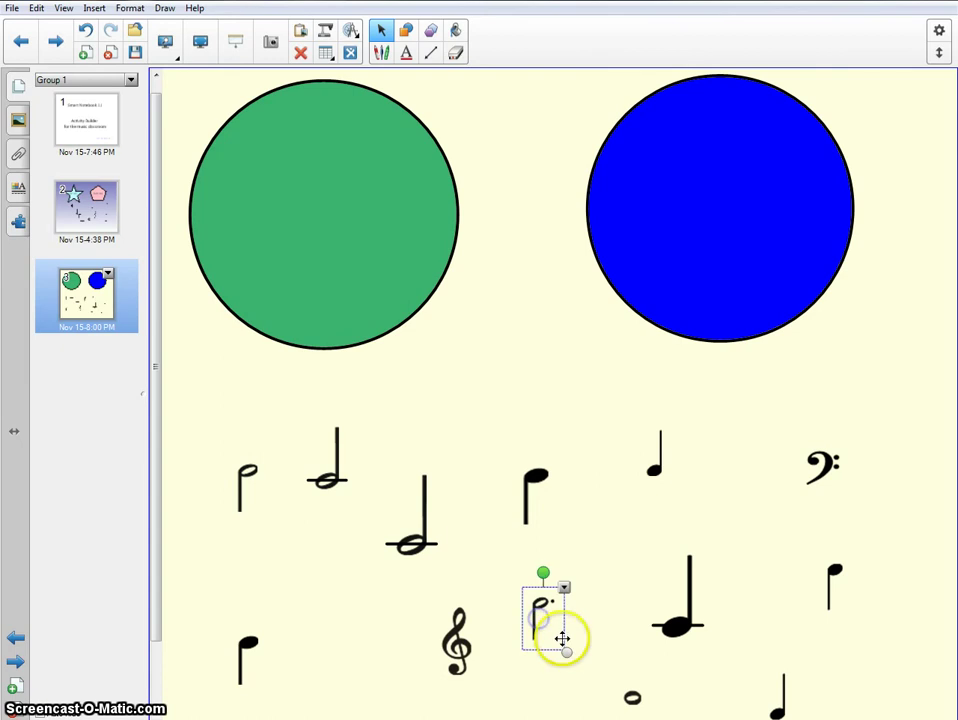
pyautogui.moveTo(565, 651); pyautogui.dragTo(575, 664)
pyautogui.moveTo(632, 693); pyautogui.dragTo(617, 524)
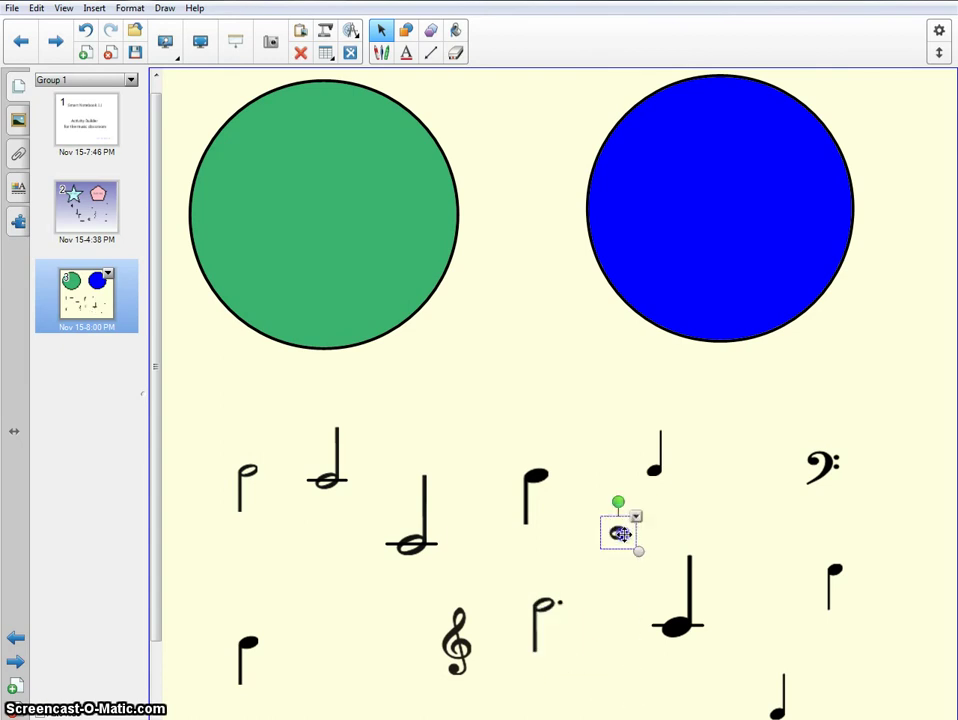
pyautogui.moveTo(649, 561); pyautogui.dragTo(653, 566)
pyautogui.moveTo(776, 704); pyautogui.dragTo(810, 670)
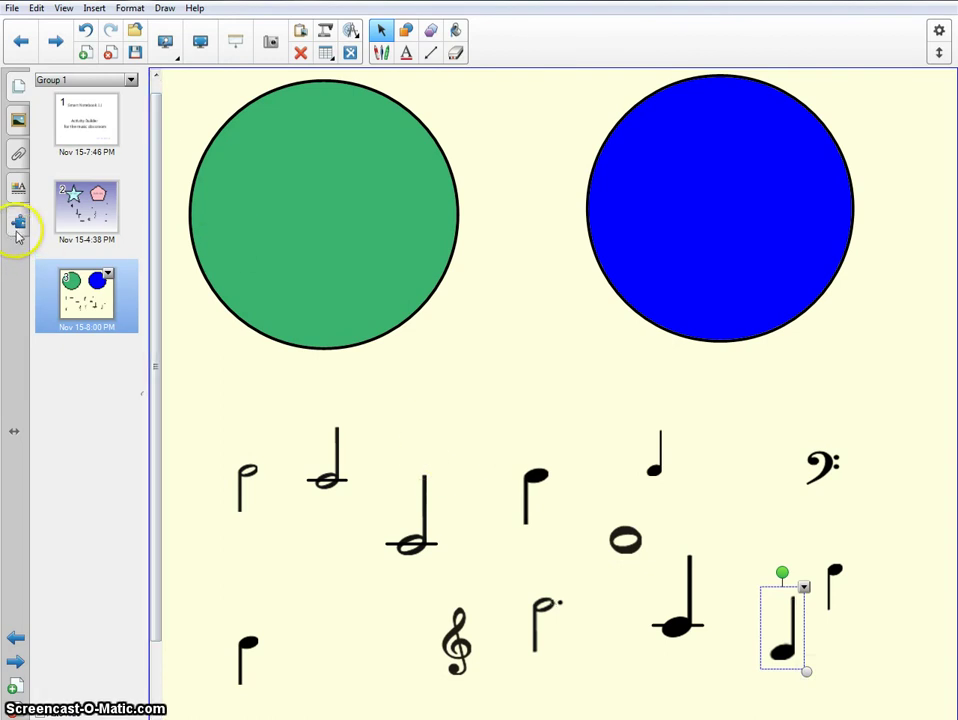
# With Activity Builder open, label the green circle 'Half Notes'.
pyautogui.click(17, 228)
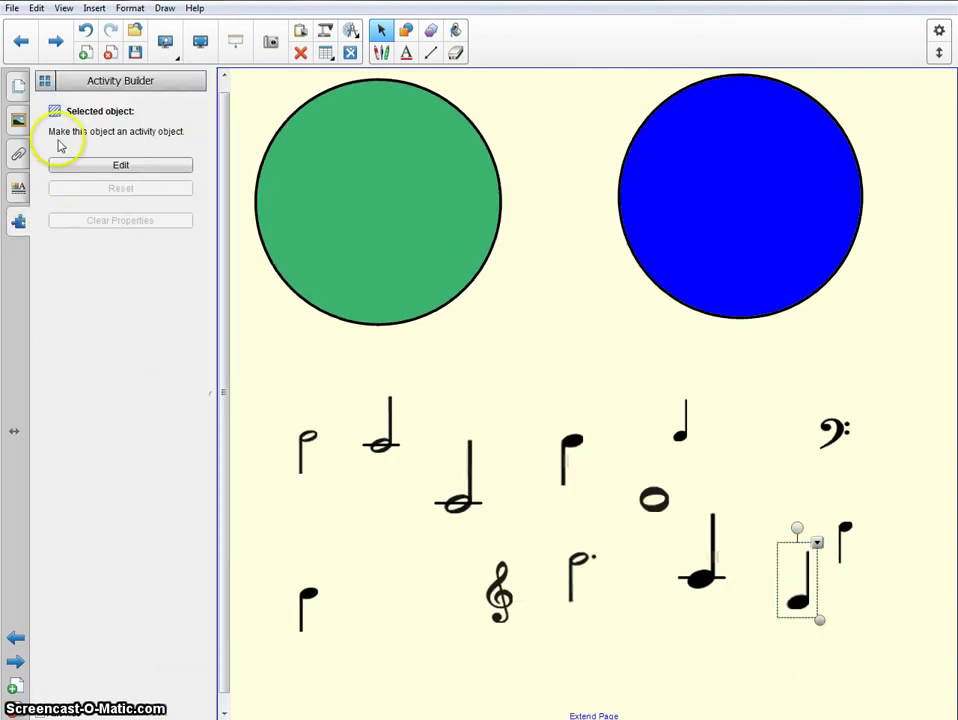
pyautogui.click(333, 152)
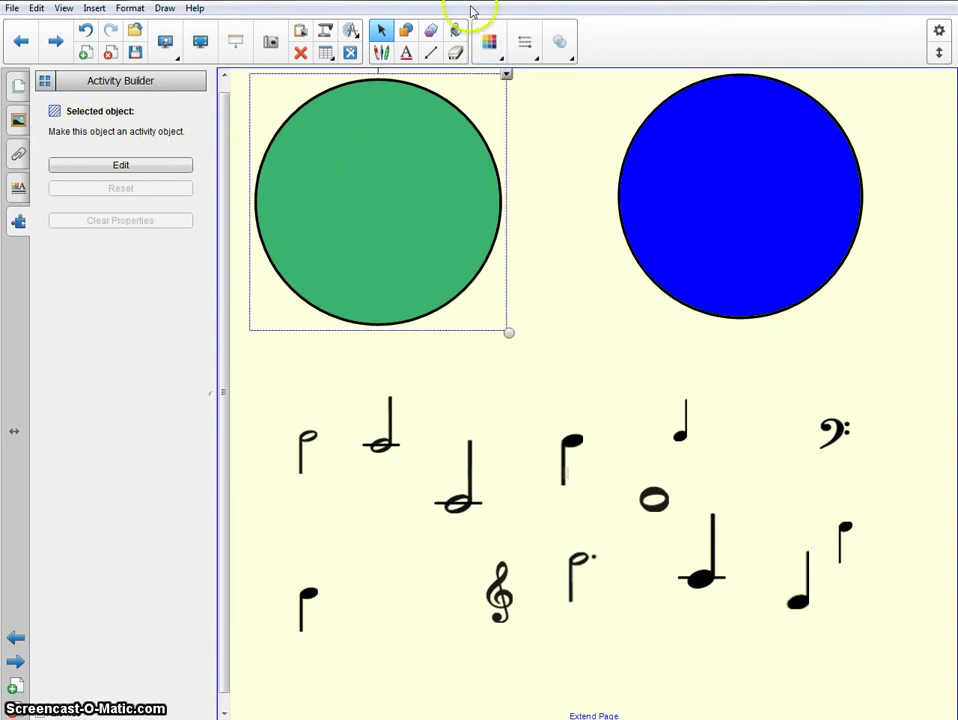
pyautogui.click(406, 52)
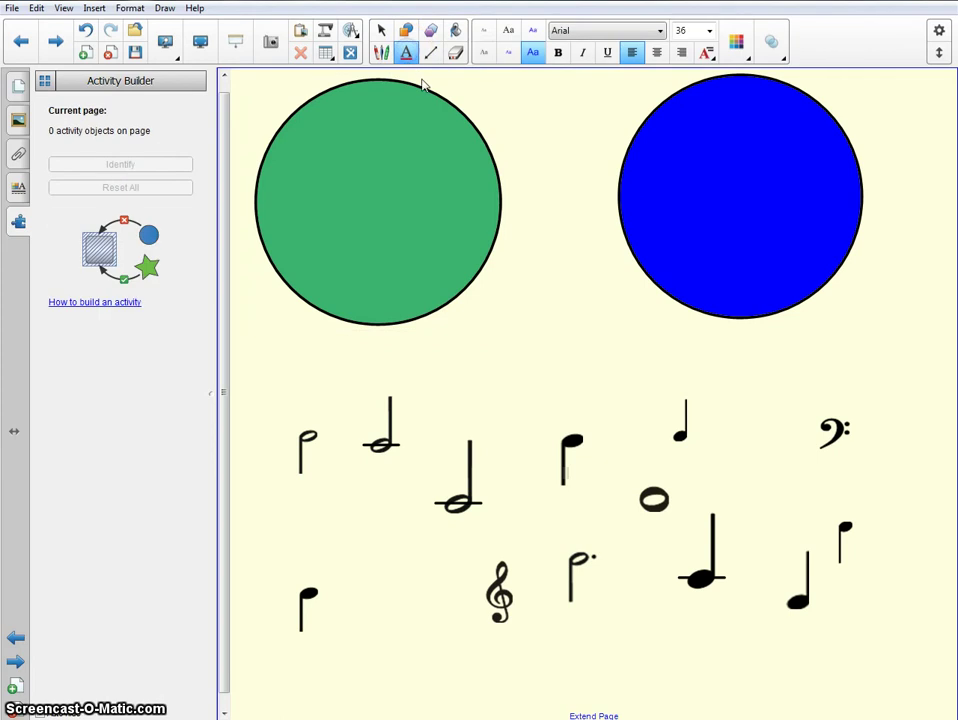
pyautogui.click(508, 36)
pyautogui.click(310, 190)
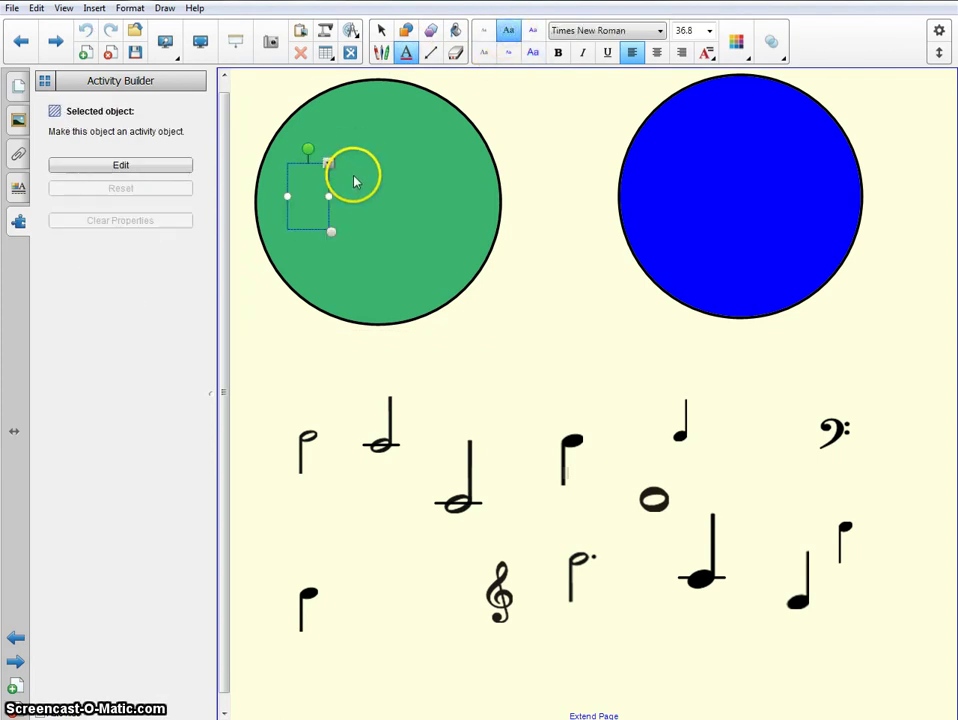
pyautogui.write('Half Notes')
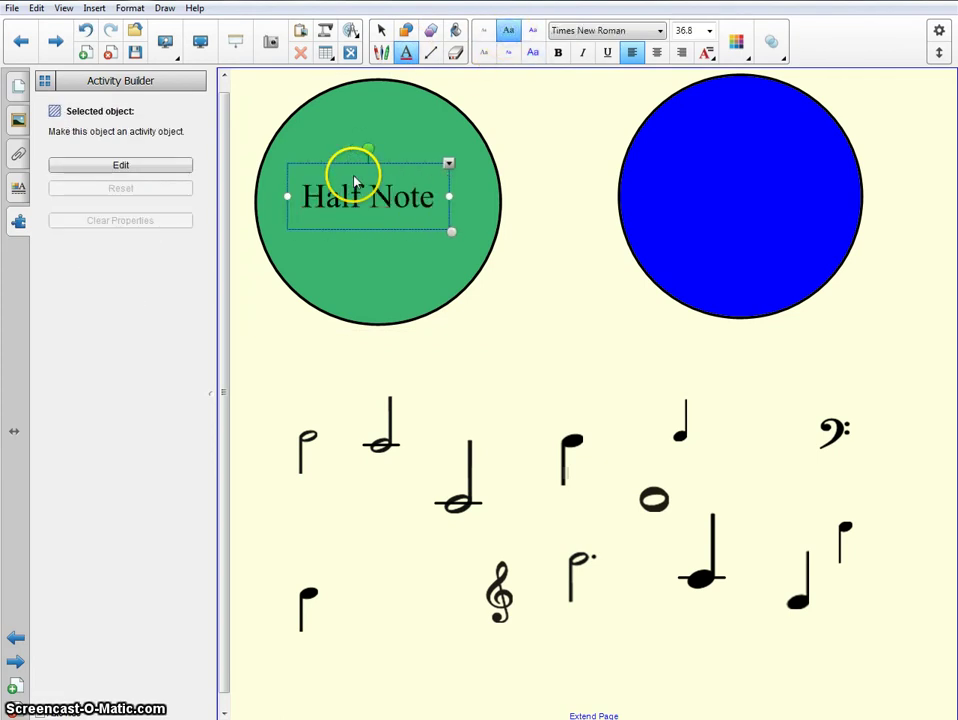
pyautogui.click(678, 180)
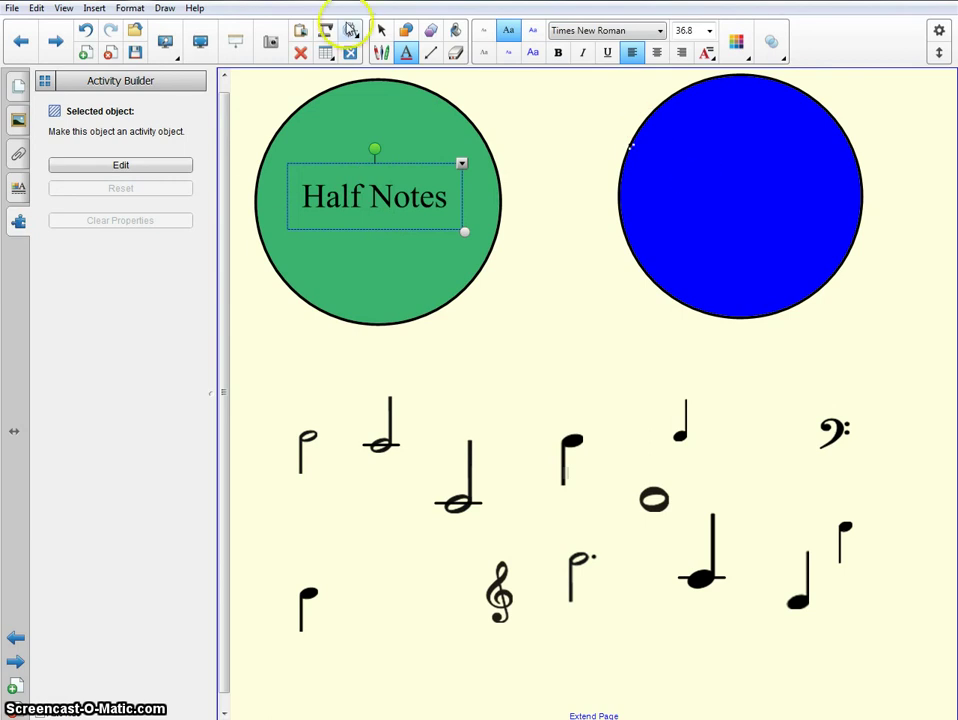
# Label the blue circle 'Quarter Notes' and center the text inside it.
pyautogui.click(682, 162)
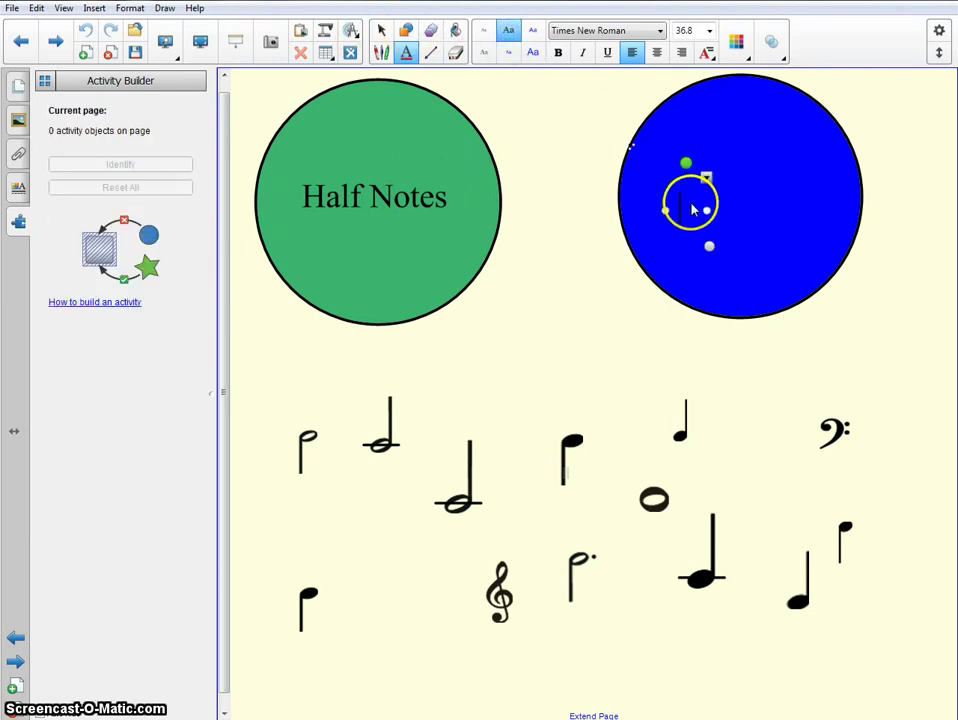
pyautogui.write('Quart')
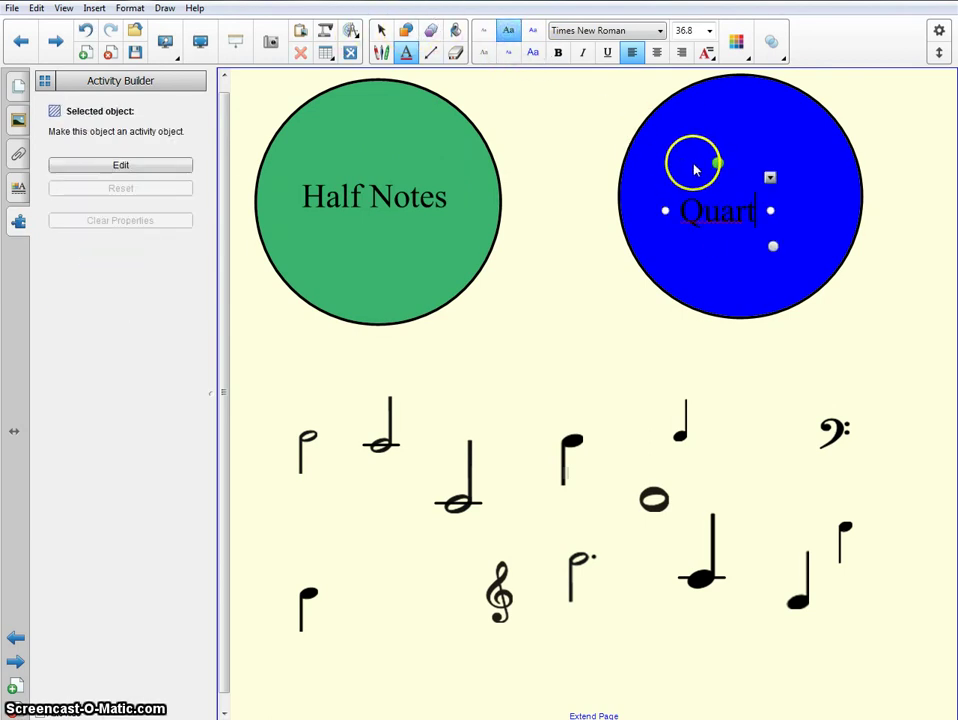
pyautogui.write('ernNotes')
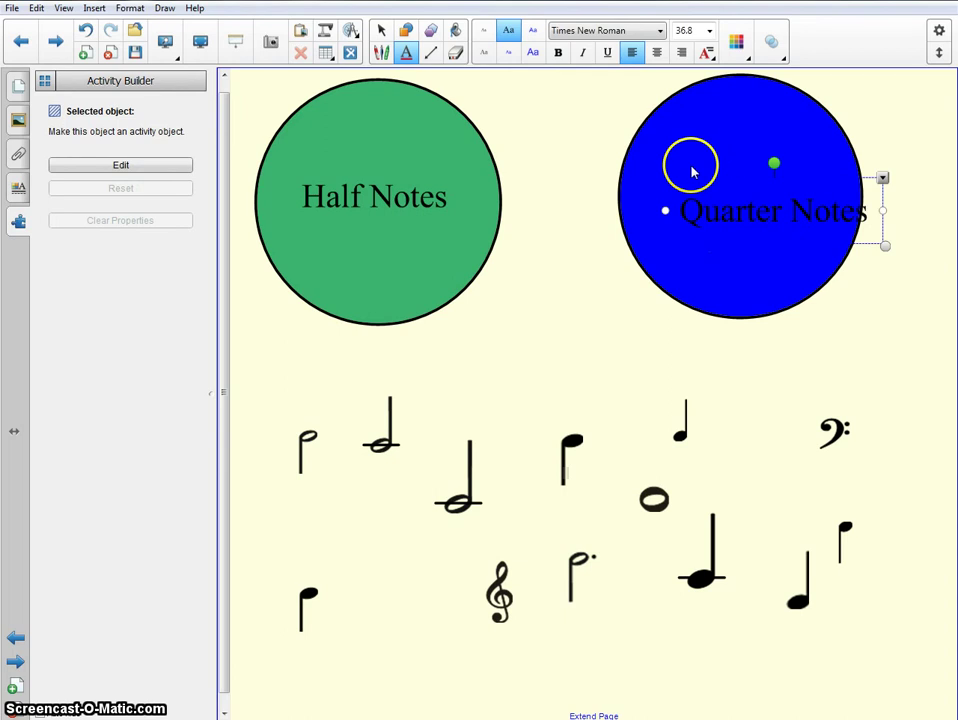
pyautogui.moveTo(851, 180); pyautogui.dragTo(818, 165)
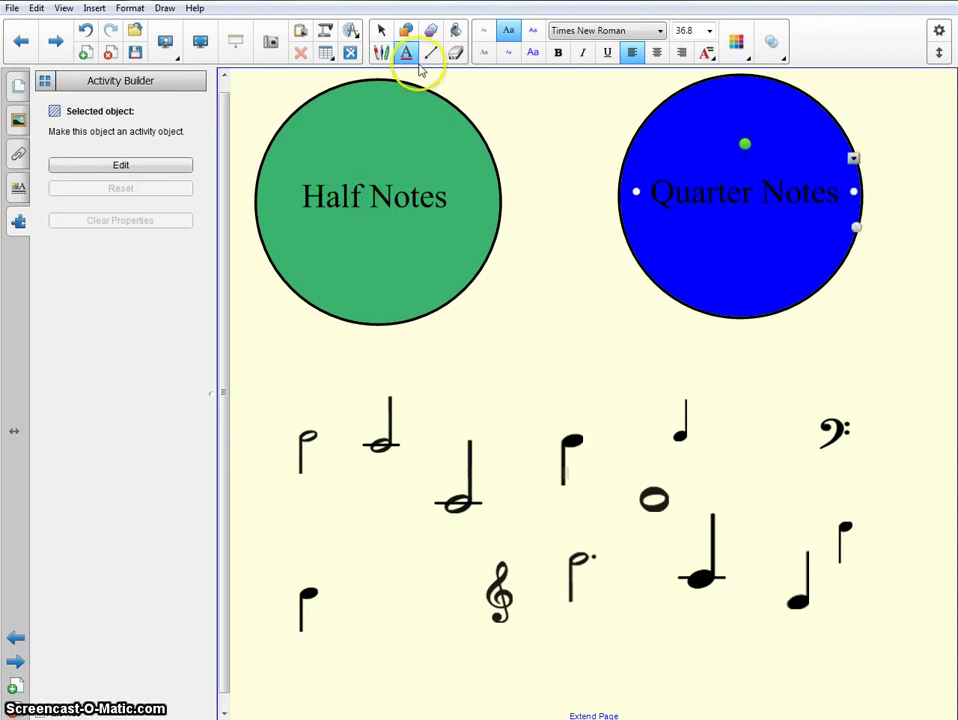
pyautogui.click(378, 28)
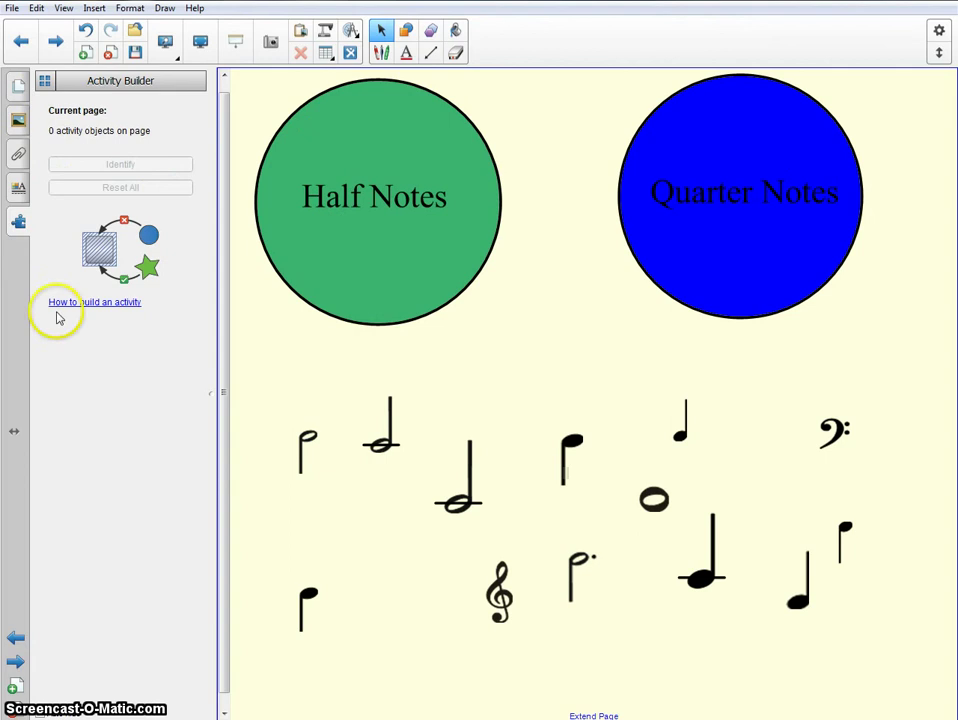
# Make the Half Notes circle an activity object that accepts the three half notes.
pyautogui.click(366, 115)
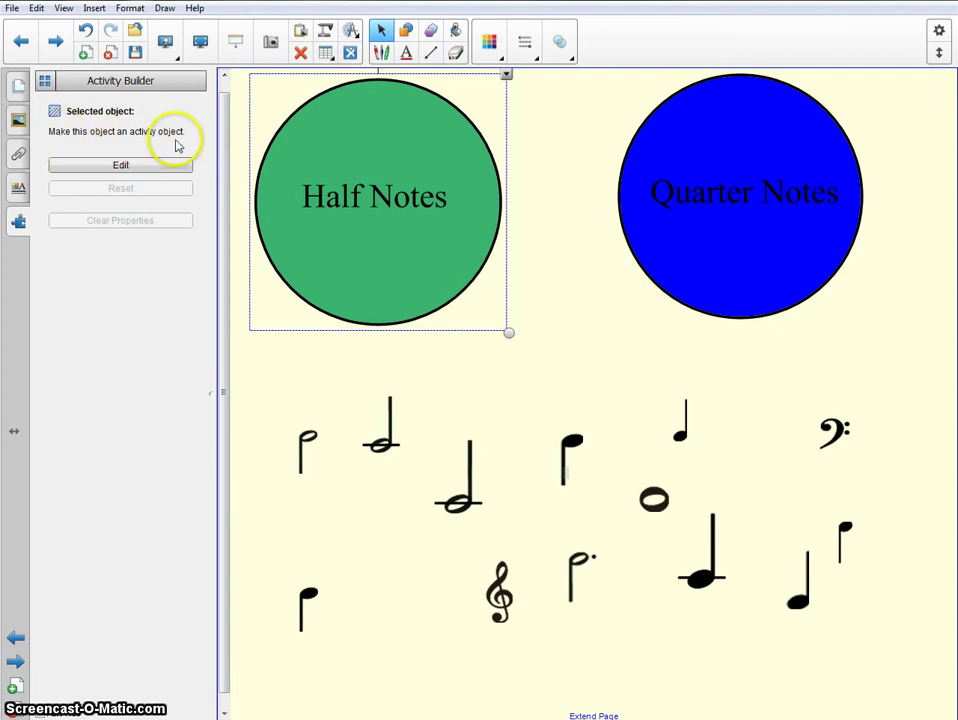
pyautogui.click(124, 166)
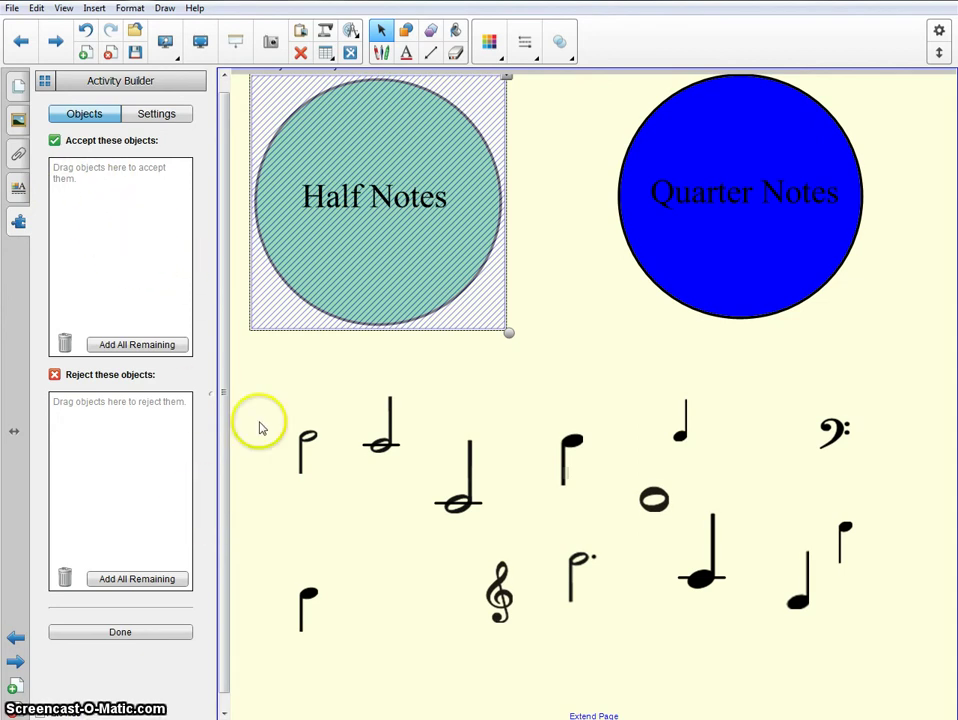
pyautogui.moveTo(306, 442); pyautogui.dragTo(124, 242)
pyautogui.moveTo(385, 447); pyautogui.dragTo(118, 250)
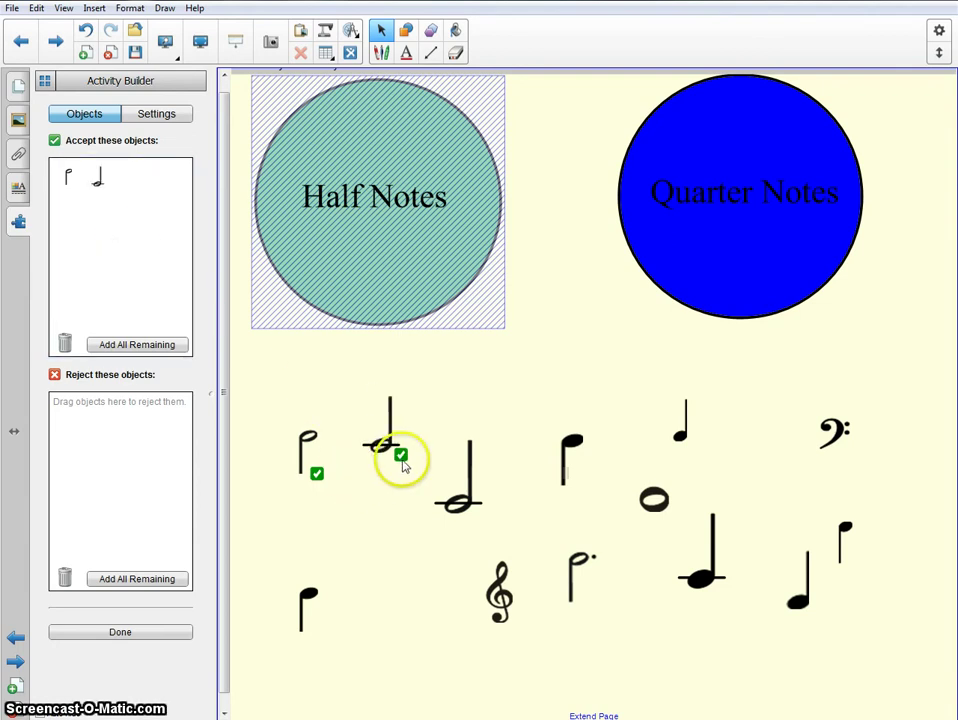
pyautogui.moveTo(436, 502); pyautogui.dragTo(125, 243)
# Have the Half Notes circle reject a quarter note and all remaining objects, then finish.
pyautogui.moveTo(235, 300); pyautogui.dragTo(121, 508)
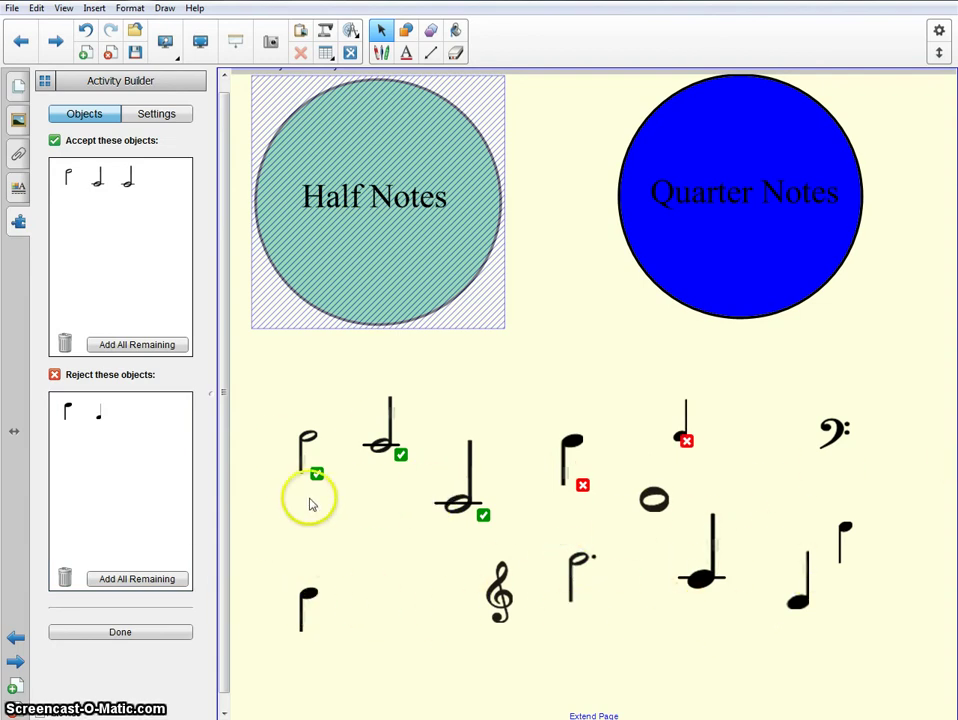
pyautogui.click(120, 588)
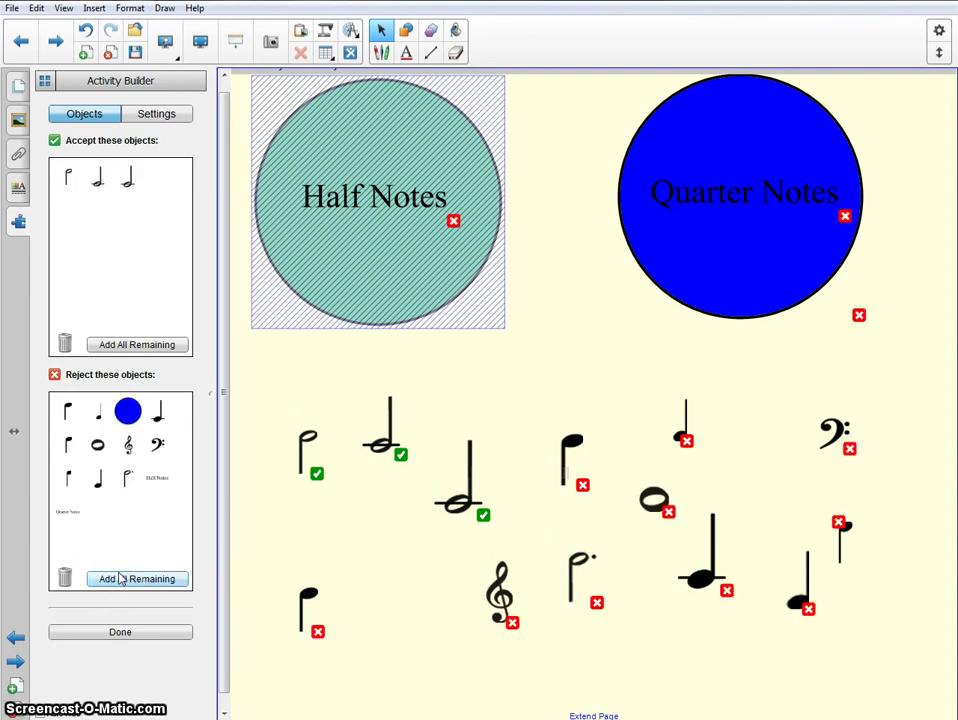
pyautogui.click(139, 633)
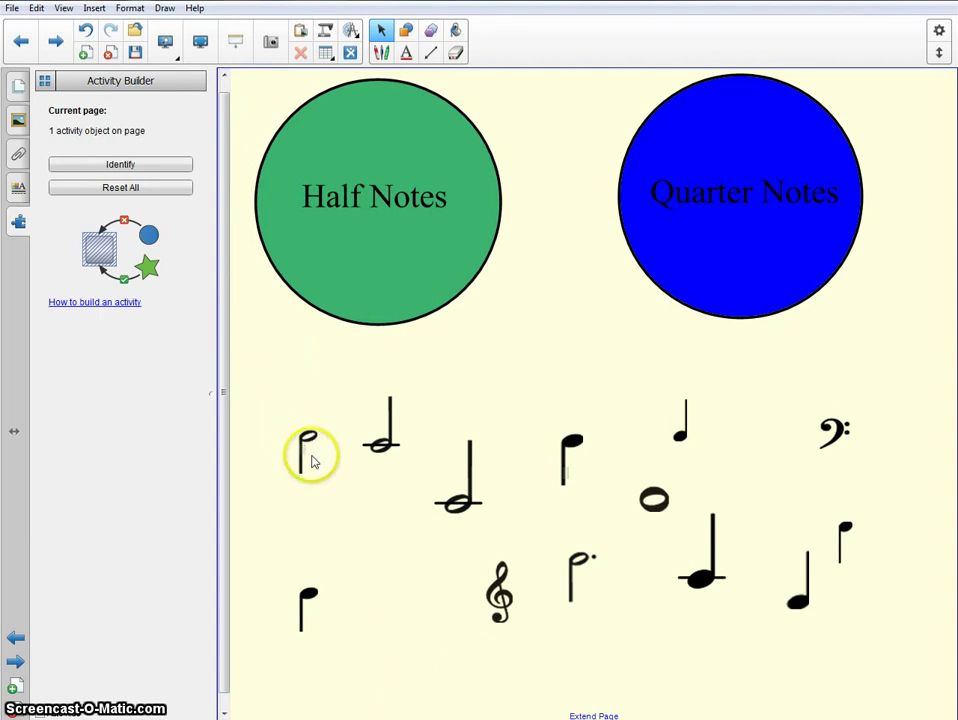
# Test the activity by dropping the left half note onto the green Half Notes circle.
pyautogui.moveTo(306, 441); pyautogui.dragTo(366, 204)
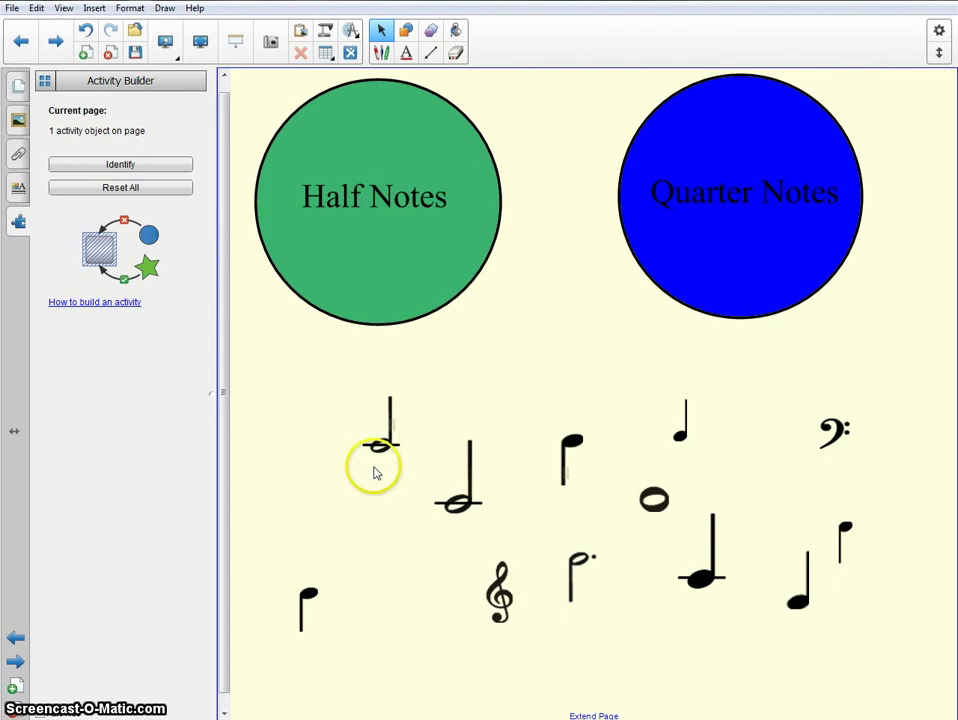
# Make the blue circle an activity object accepting the six quarter notes and rejecting all other objects.
pyautogui.click(746, 242)
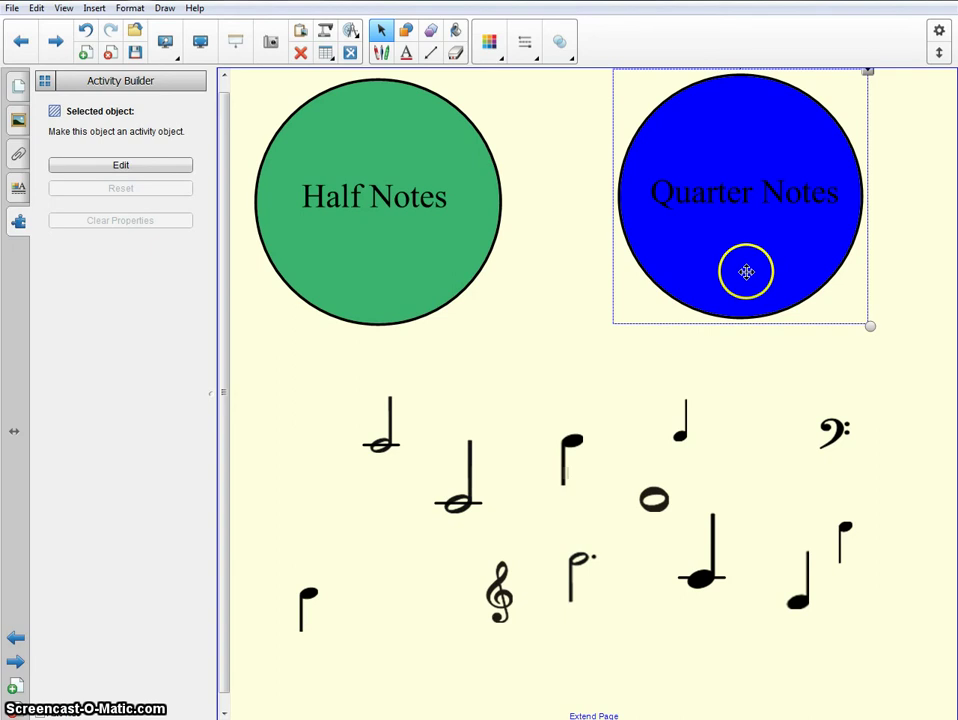
pyautogui.click(104, 164)
pyautogui.moveTo(562, 466); pyautogui.dragTo(112, 257)
pyautogui.moveTo(670, 425); pyautogui.dragTo(122, 269)
pyautogui.moveTo(308, 600); pyautogui.dragTo(118, 216)
pyautogui.moveTo(684, 585); pyautogui.dragTo(102, 268)
pyautogui.moveTo(795, 602); pyautogui.dragTo(113, 222)
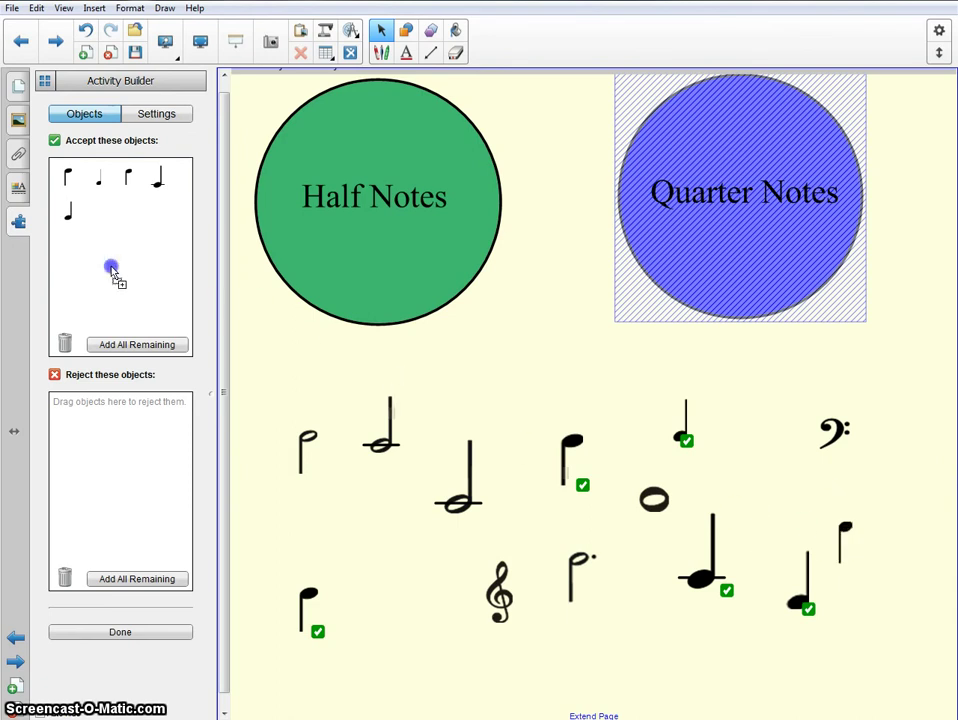
pyautogui.moveTo(111, 270); pyautogui.dragTo(112, 274)
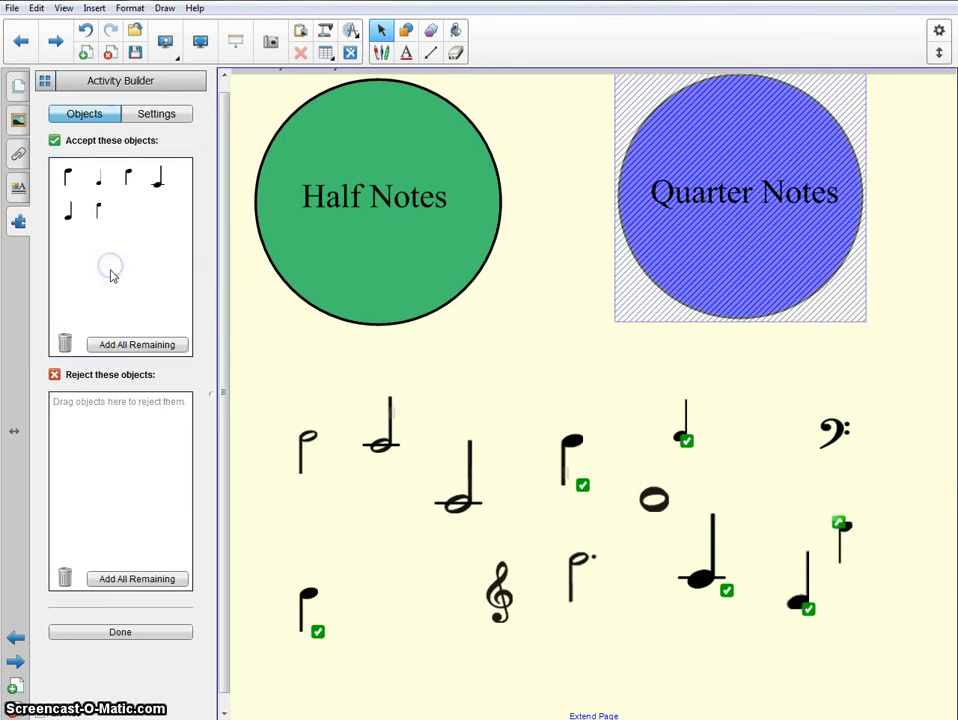
pyautogui.click(127, 582)
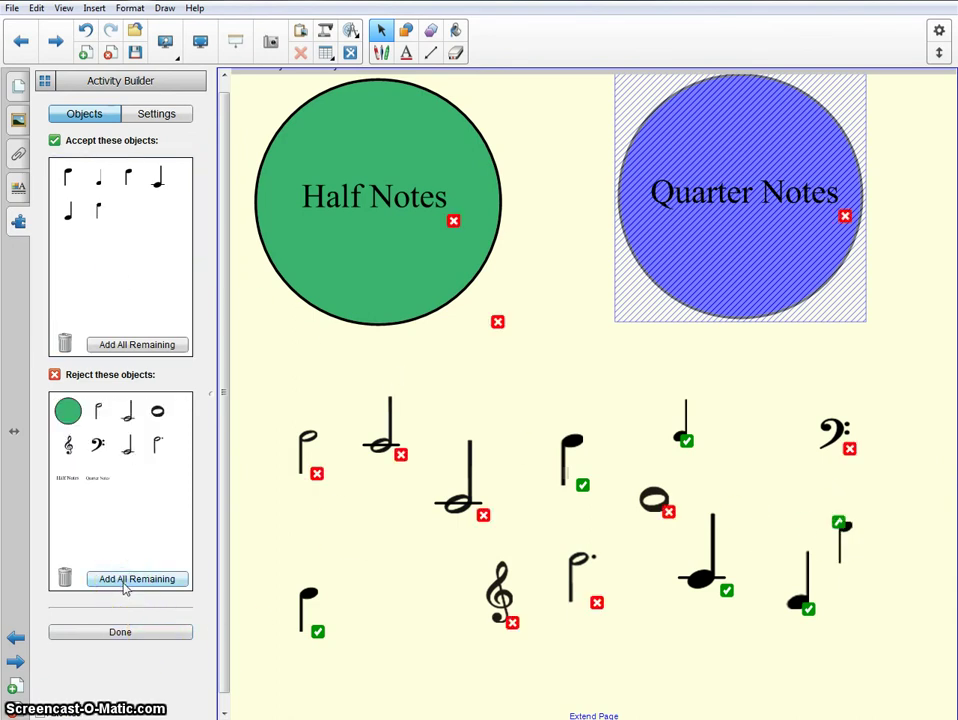
pyautogui.click(135, 633)
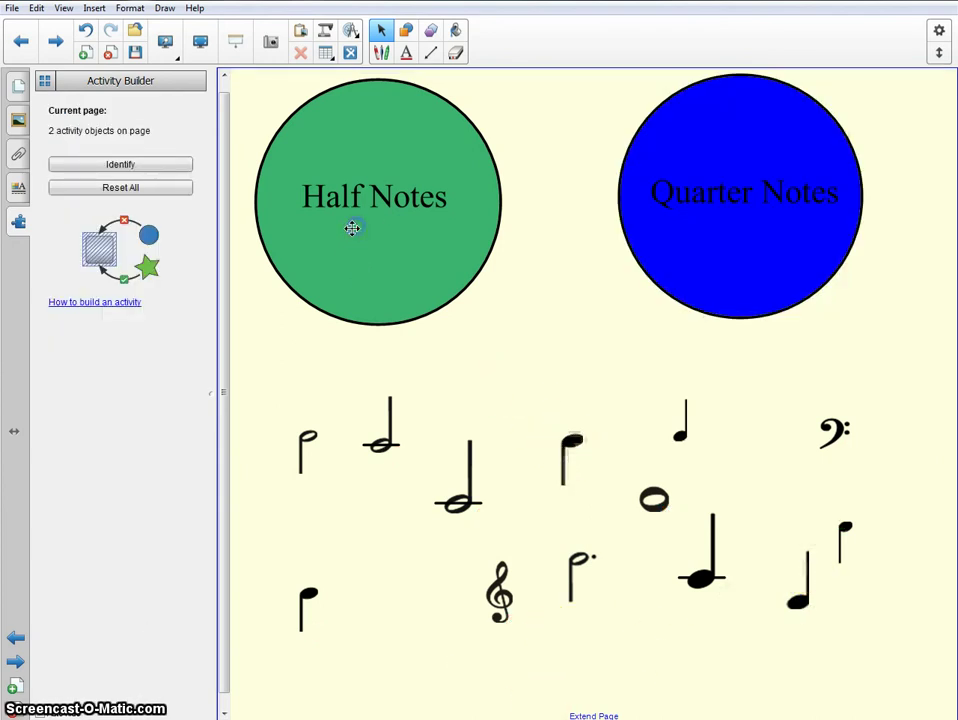
# Drop the tall ledger-line quarter note onto the Quarter Notes circle to test acceptance.
pyautogui.moveTo(700, 577); pyautogui.dragTo(752, 230)
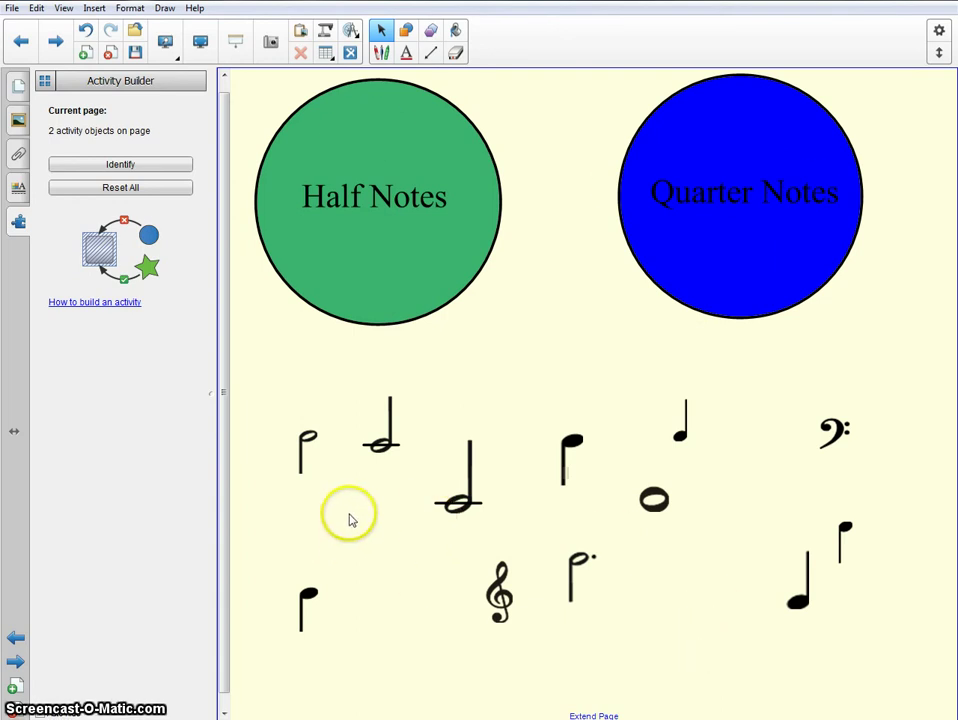
# Set the Half Notes circle's accepted-object animation to Spin and close its activity settings.
pyautogui.click(356, 257)
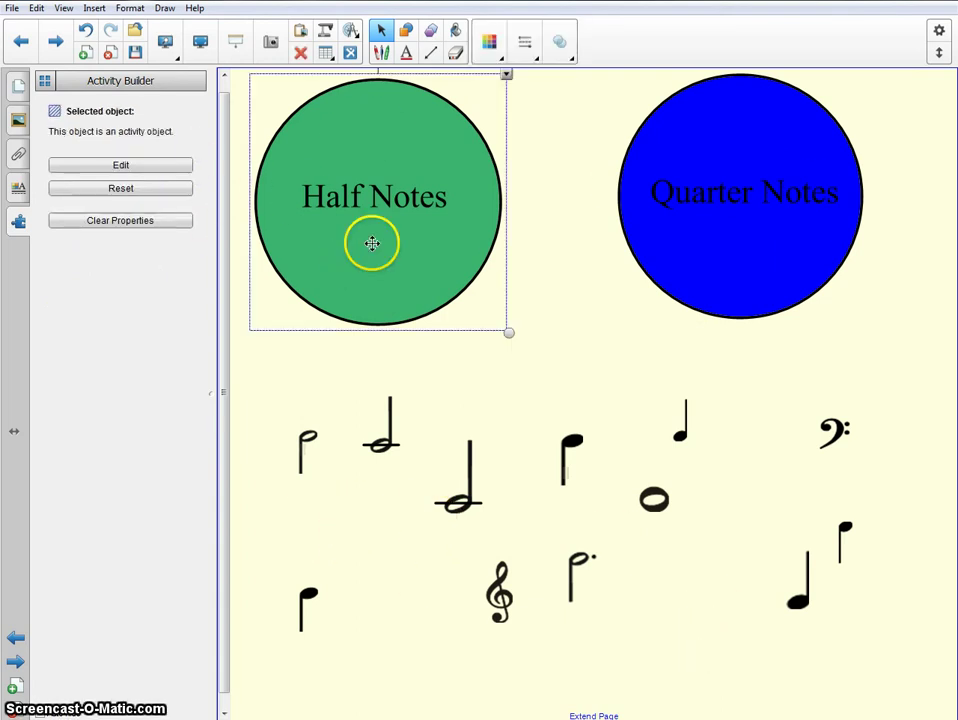
pyautogui.click(146, 167)
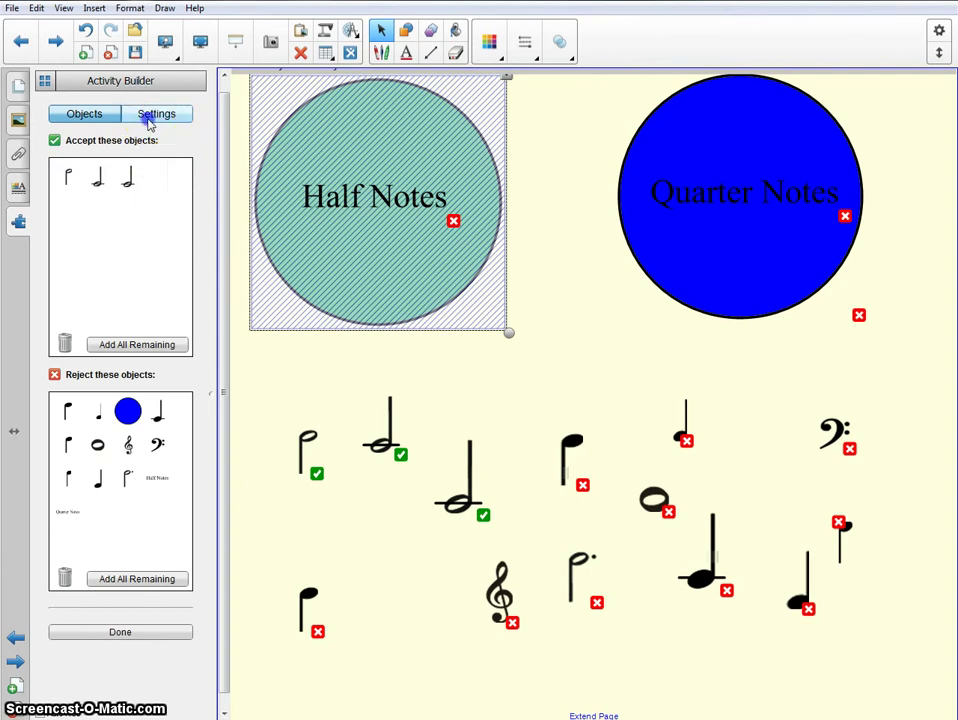
pyautogui.click(148, 118)
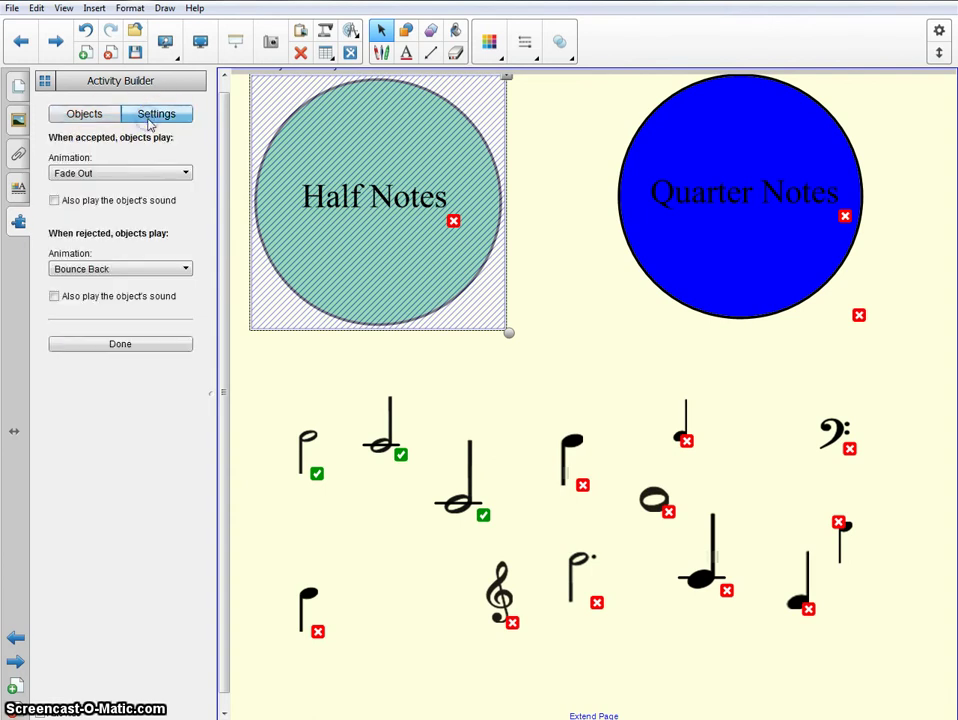
pyautogui.click(53, 175)
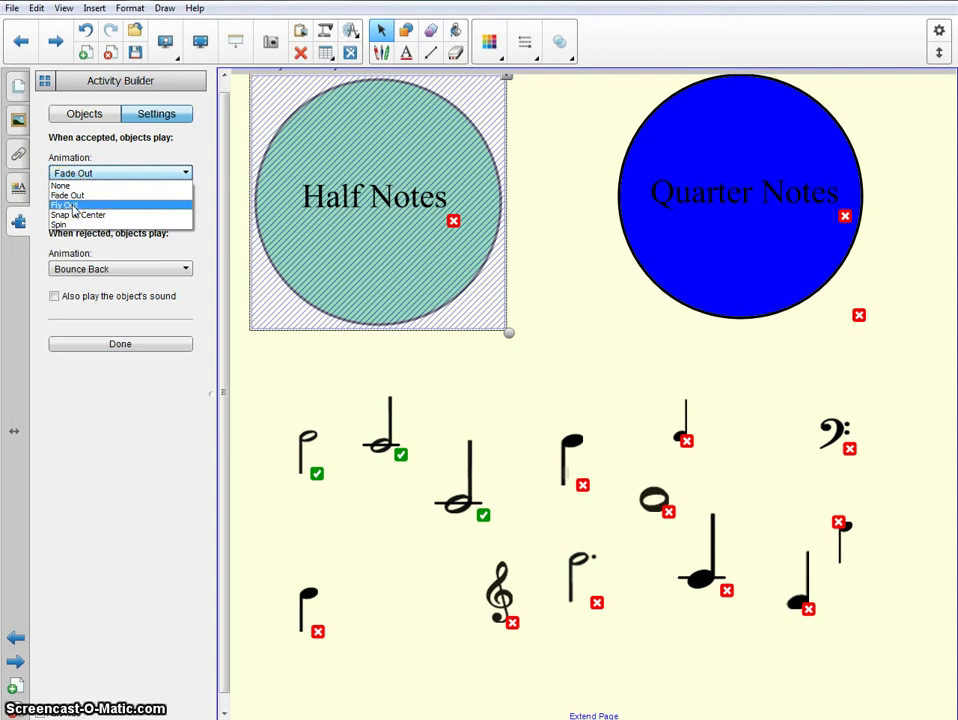
pyautogui.click(73, 206)
pyautogui.click(126, 172)
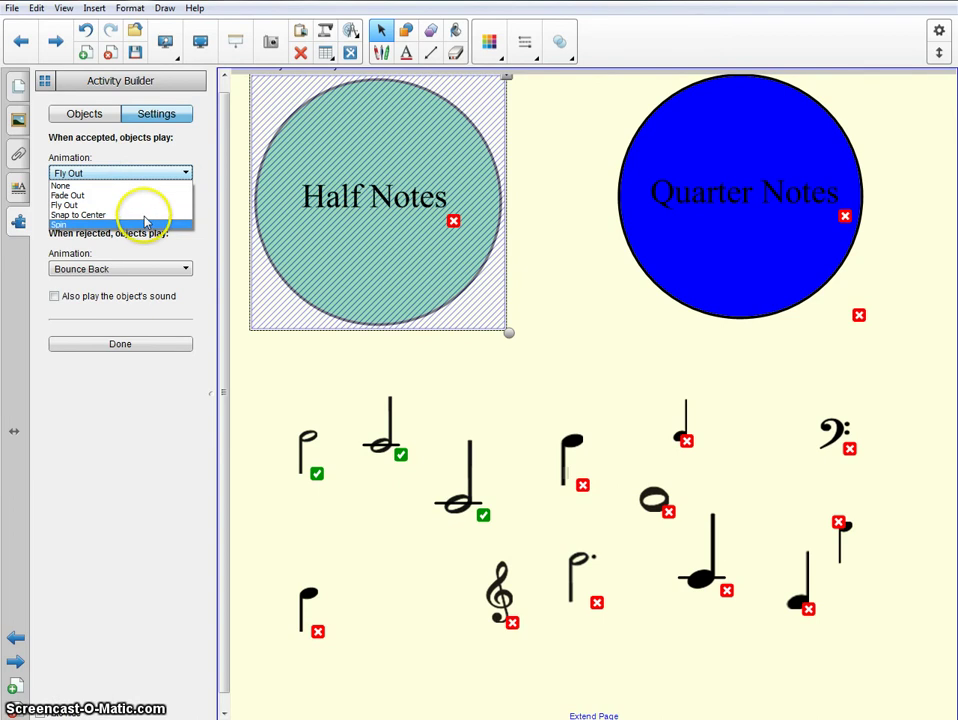
pyautogui.click(141, 225)
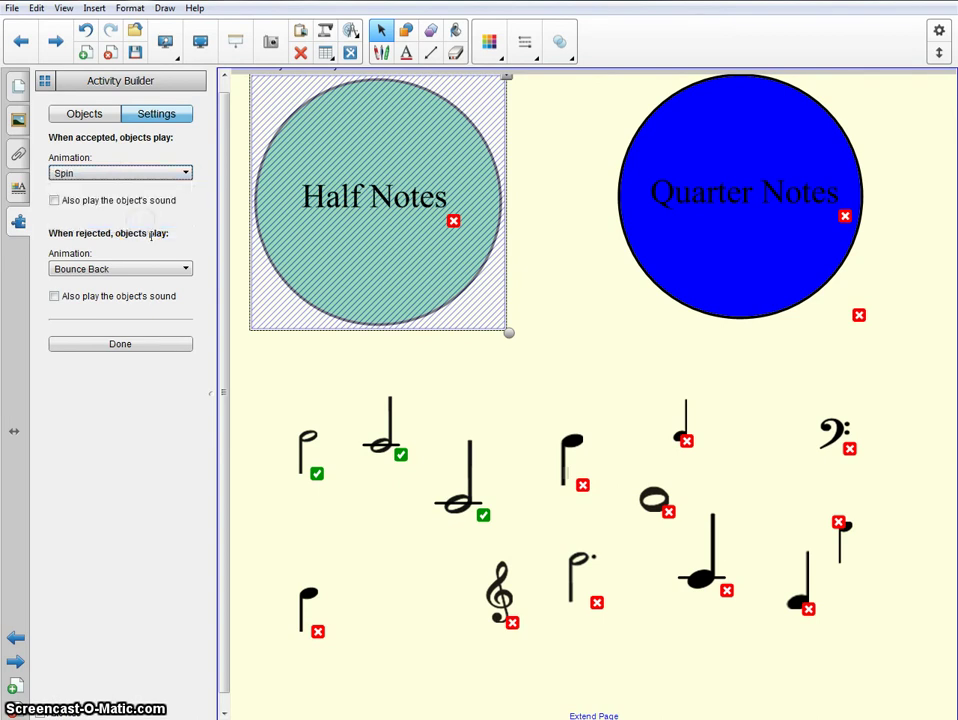
pyautogui.click(184, 344)
pyautogui.click(364, 524)
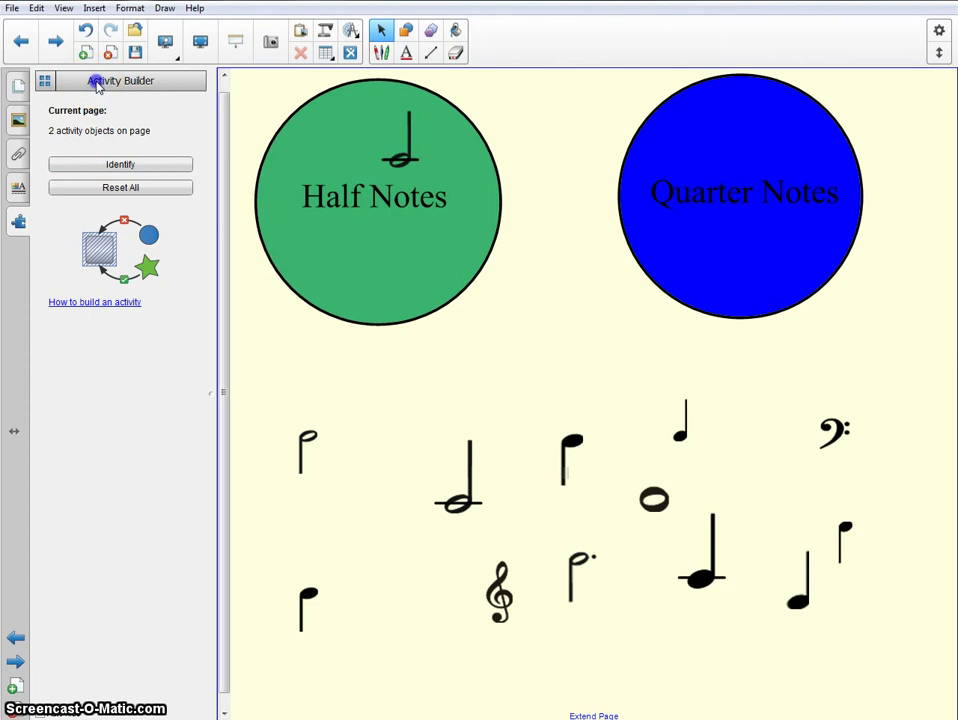
# Reset the activity, change the accepted animation to Fly Out, and test-drop a half note.
pyautogui.click(368, 305)
pyautogui.click(118, 187)
pyautogui.click(118, 164)
pyautogui.click(153, 113)
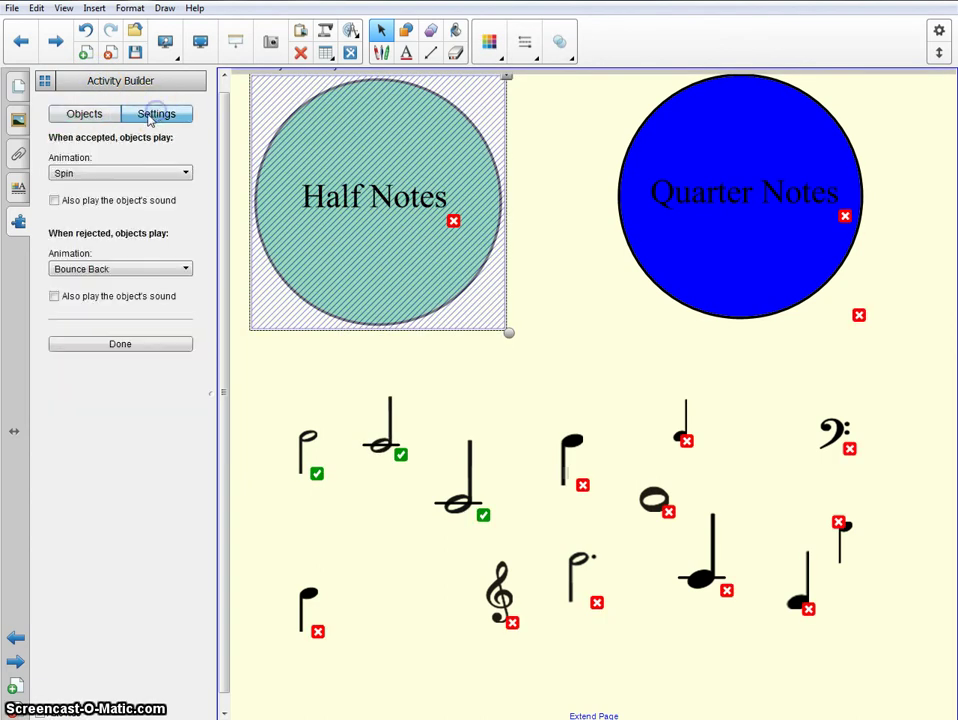
pyautogui.click(166, 177)
pyautogui.click(141, 207)
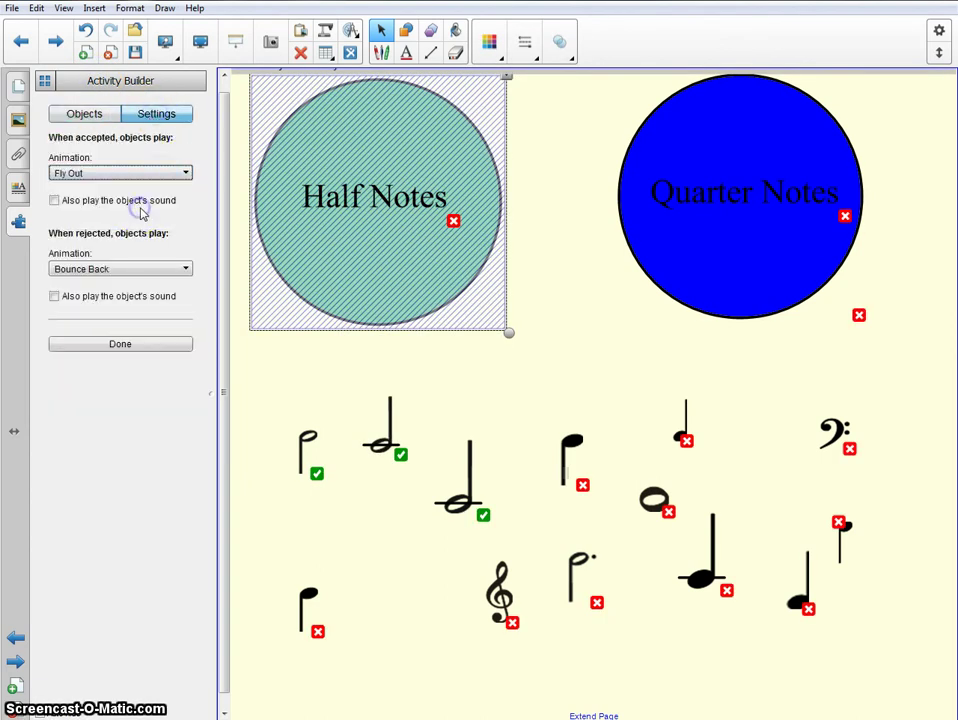
pyautogui.click(306, 447)
pyautogui.moveTo(308, 447); pyautogui.dragTo(388, 222)
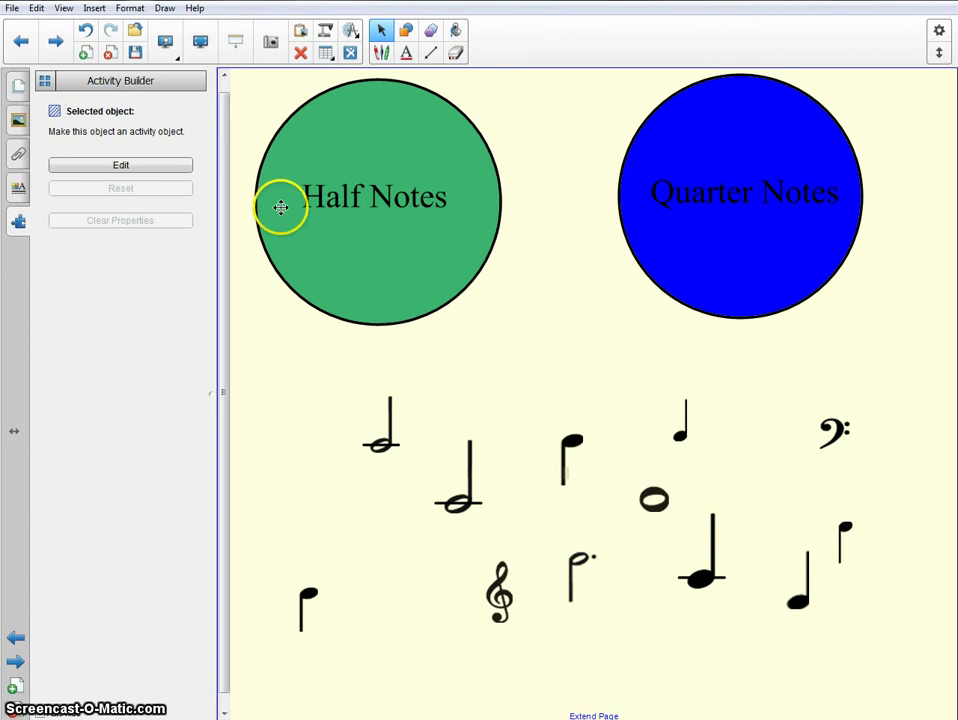
# Make the half note an activity object and keep Bounce Back as the circle's rejected animation.
pyautogui.click(103, 167)
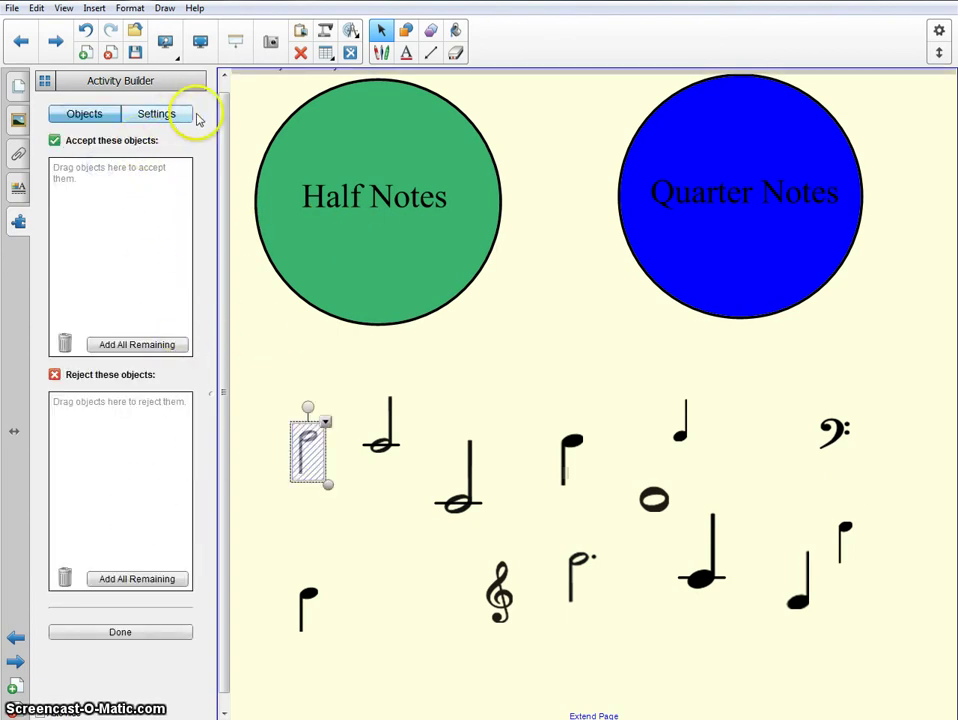
pyautogui.click(331, 297)
pyautogui.click(151, 116)
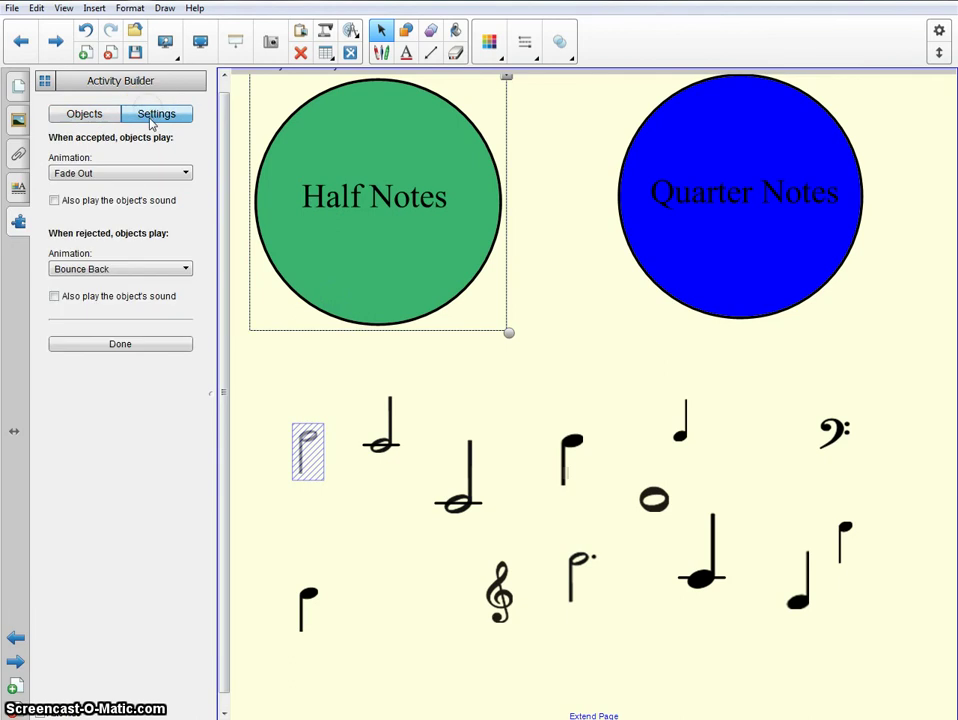
pyautogui.click(146, 270)
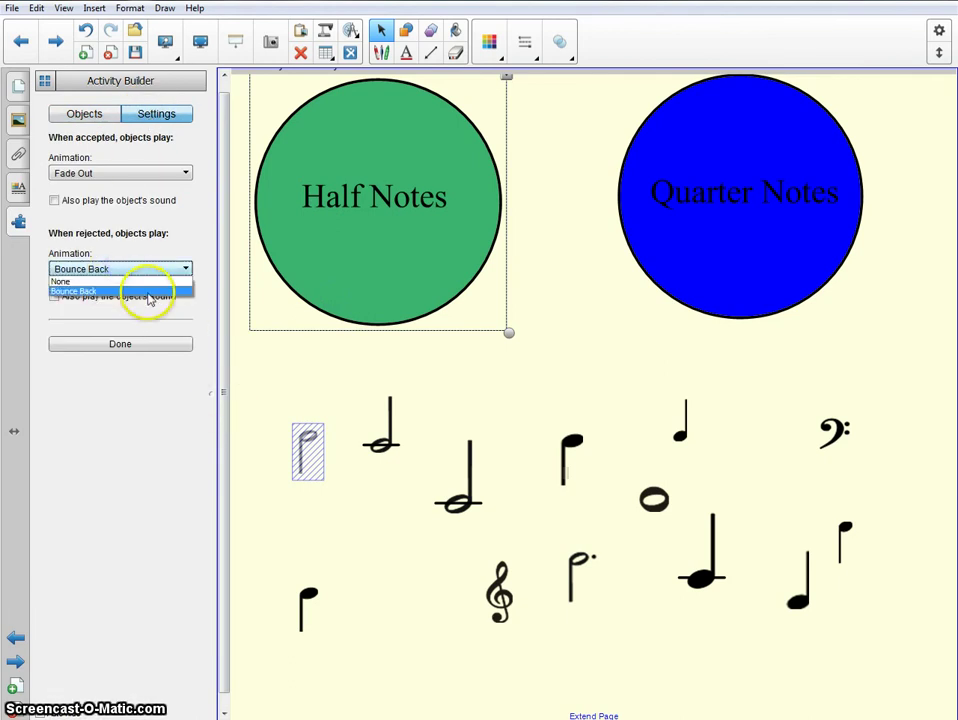
pyautogui.click(145, 291)
pyautogui.click(261, 381)
# Close the activity settings and show the Page Sorter thumbnails.
pyautogui.click(101, 345)
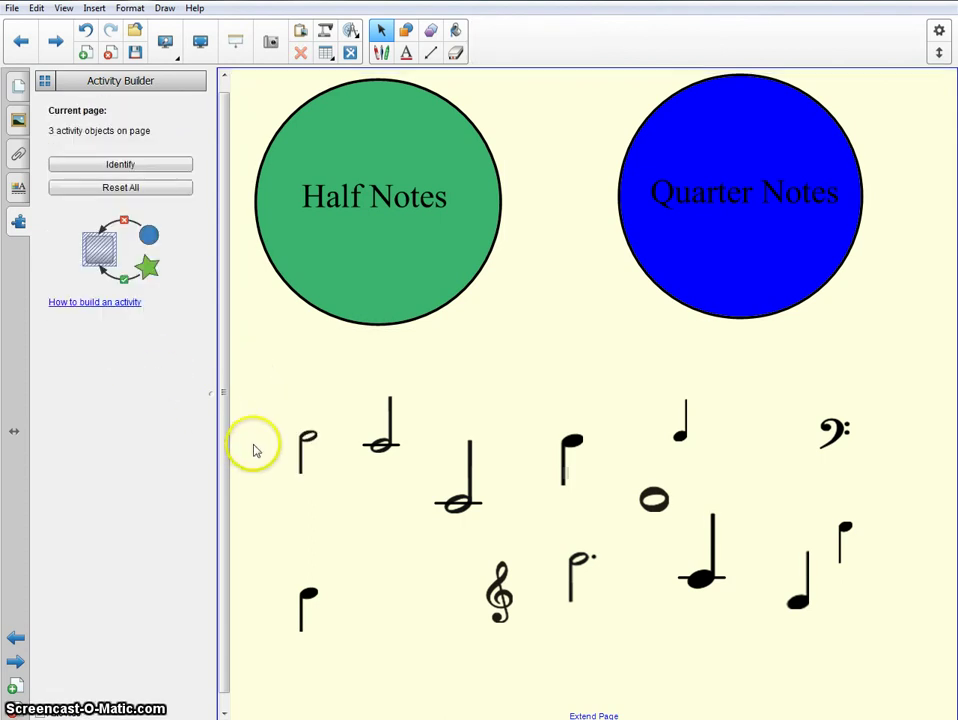
pyautogui.click(273, 363)
pyautogui.click(18, 86)
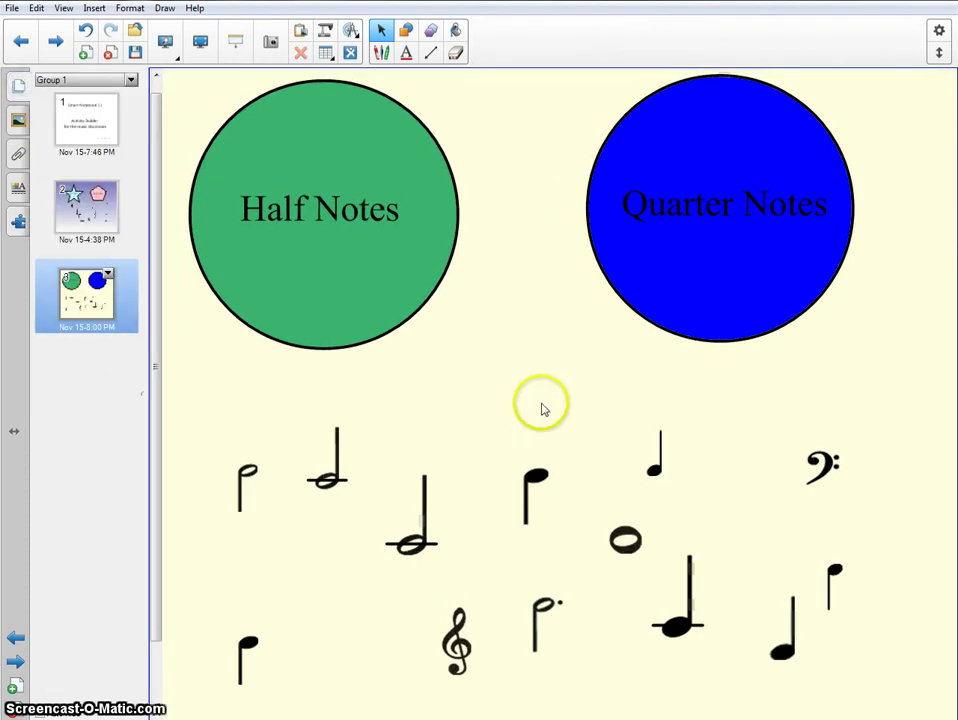
# Drop a filled quarter note onto the Quarter Notes circle and select the small quarter note.
pyautogui.click(300, 285)
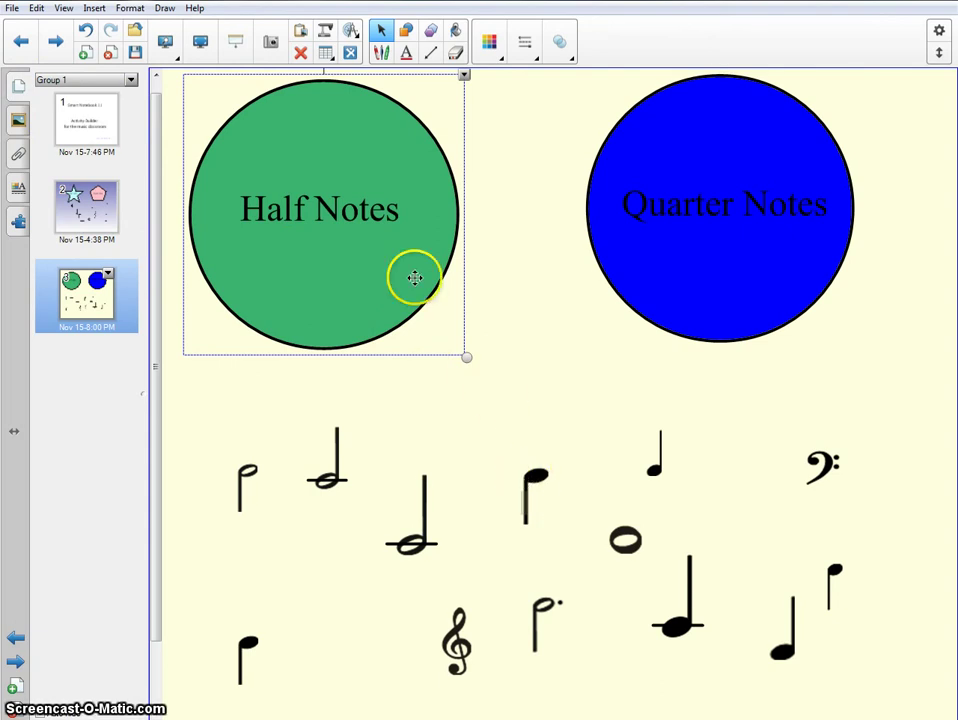
pyautogui.click(562, 394)
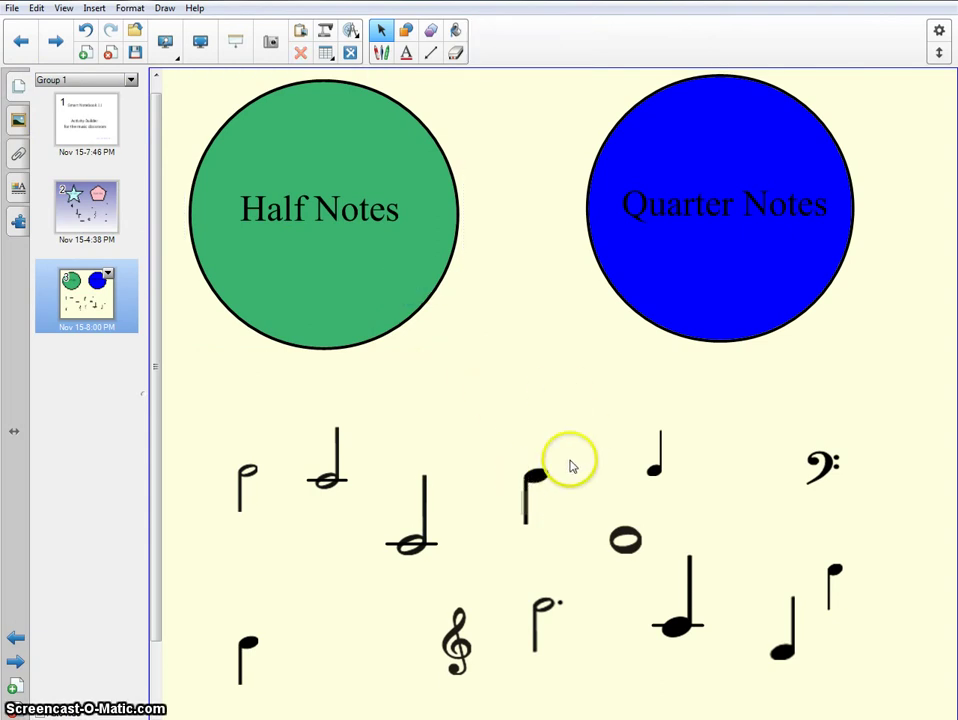
pyautogui.moveTo(535, 487); pyautogui.dragTo(686, 264)
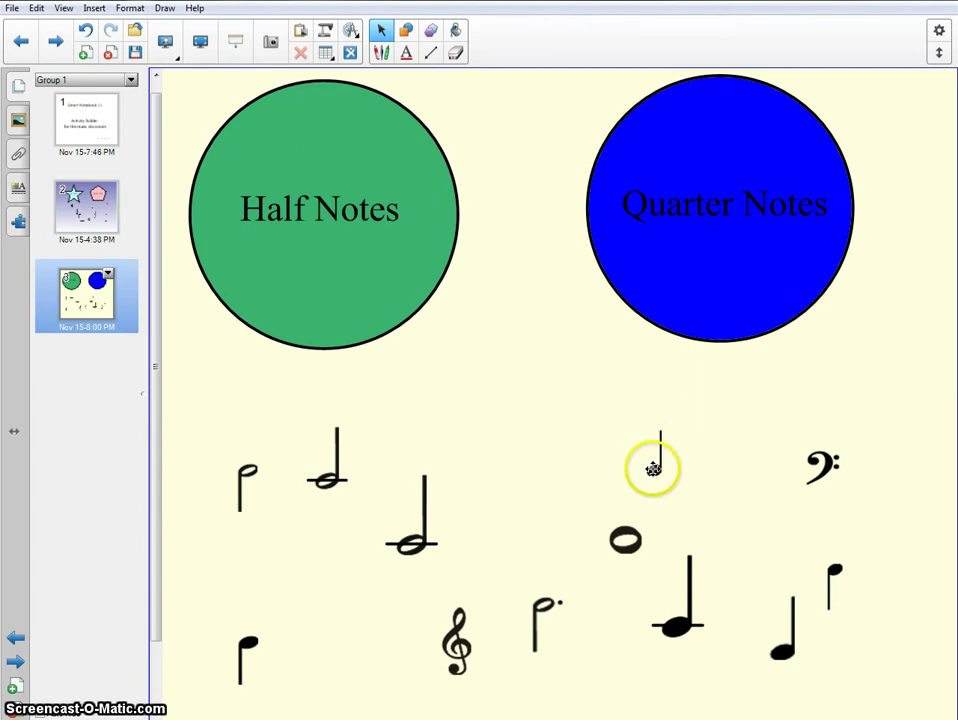
pyautogui.click(655, 465)
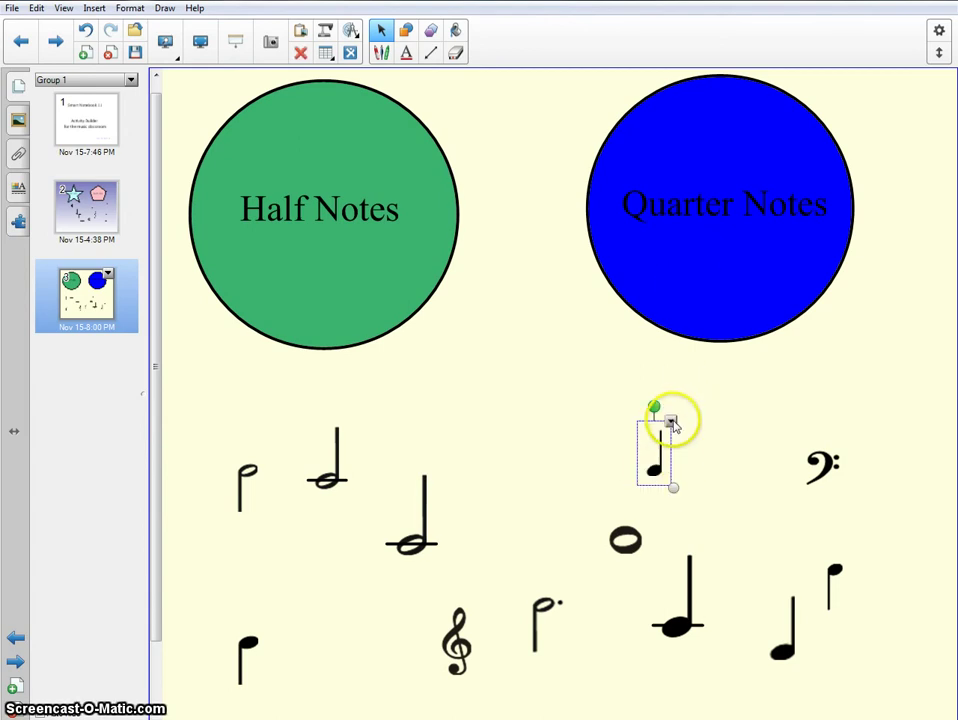
# Record a two-second sound clip, play it back, and attach it to the small quarter note.
pyautogui.click(671, 422)
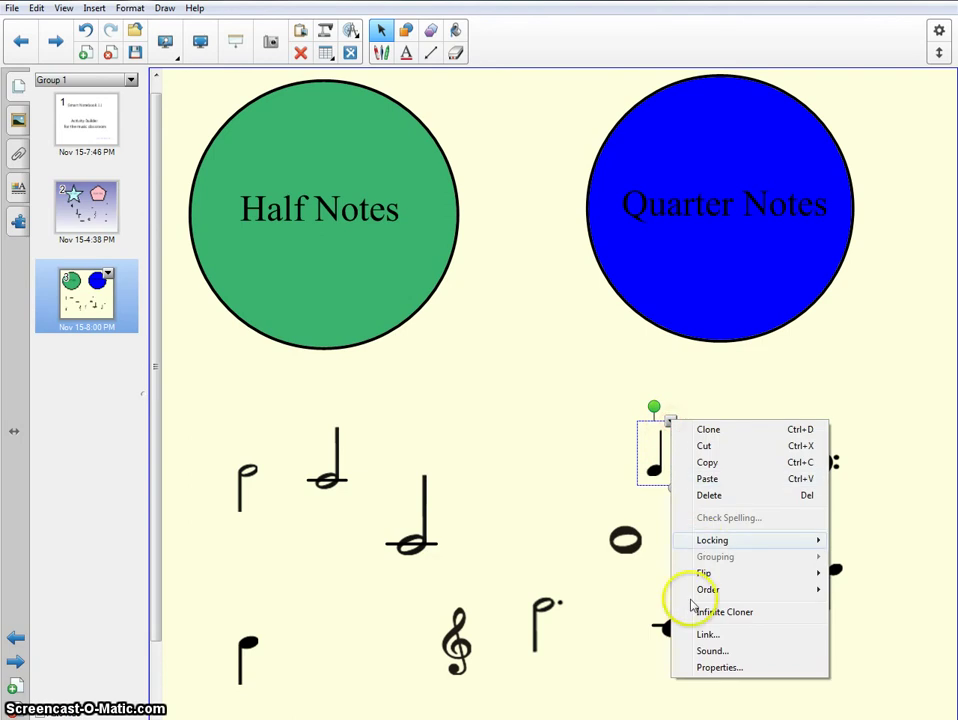
pyautogui.click(714, 651)
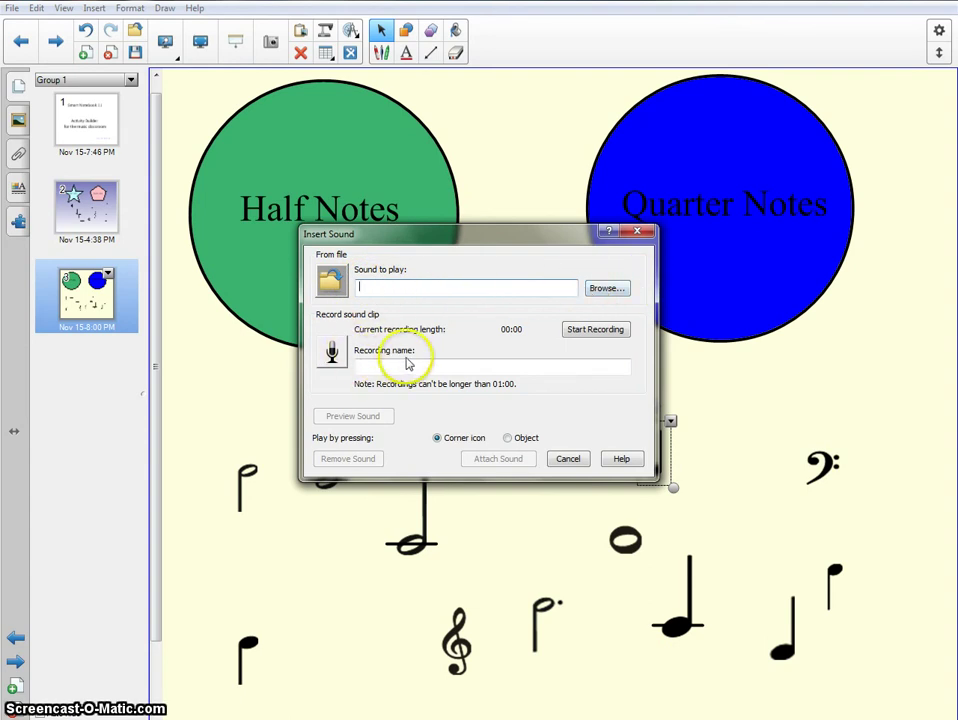
pyautogui.click(543, 364)
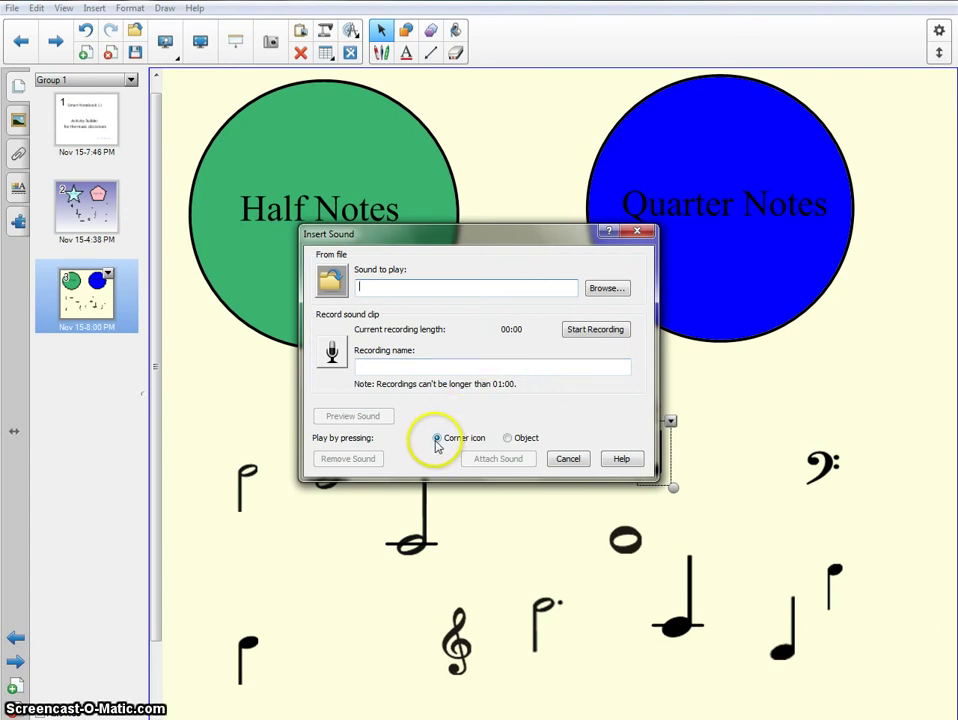
pyautogui.moveTo(453, 251); pyautogui.dragTo(444, 196)
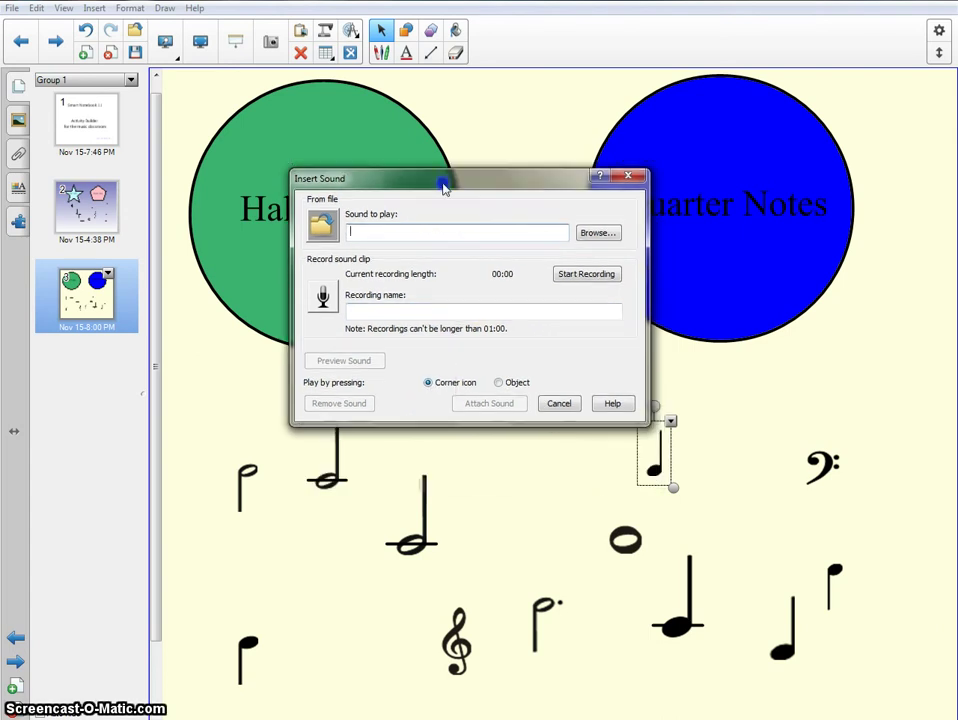
pyautogui.click(622, 500)
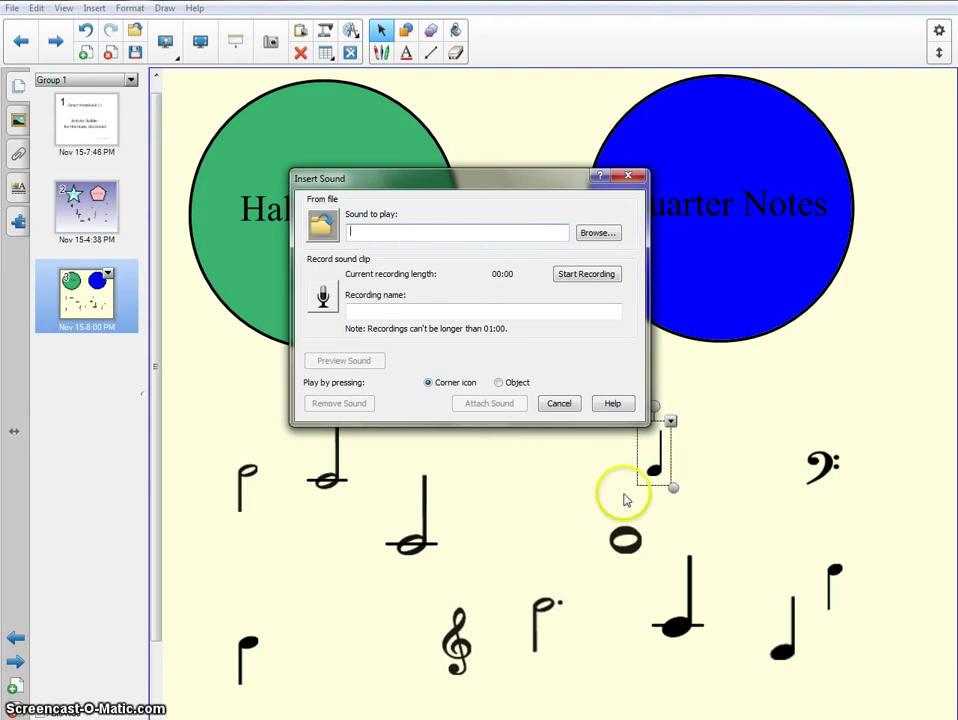
pyautogui.click(592, 277)
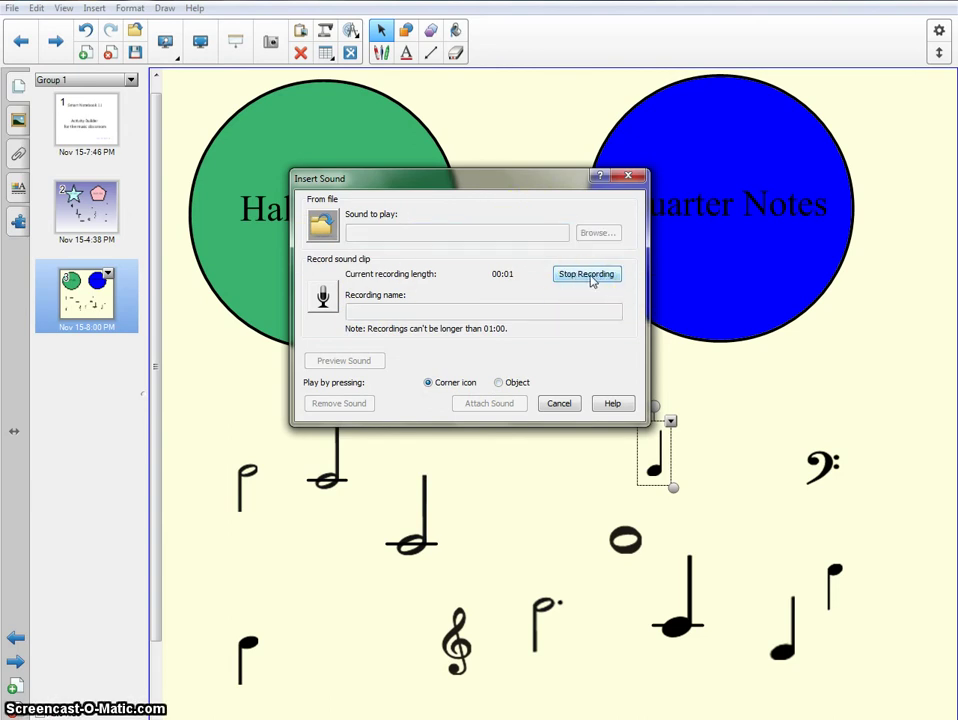
pyautogui.click(612, 280)
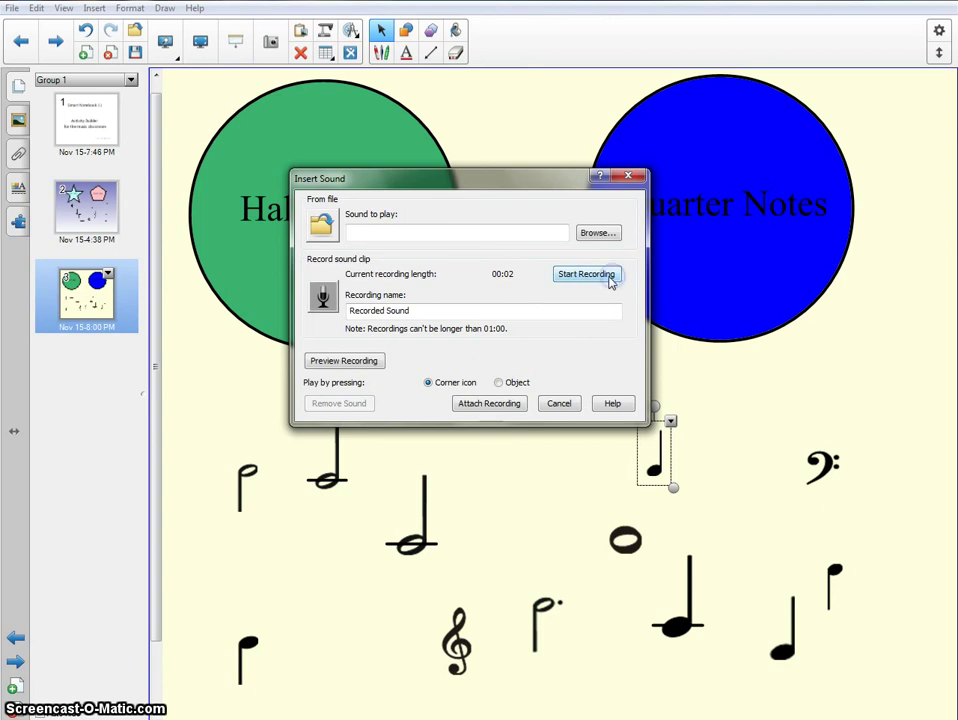
pyautogui.click(345, 361)
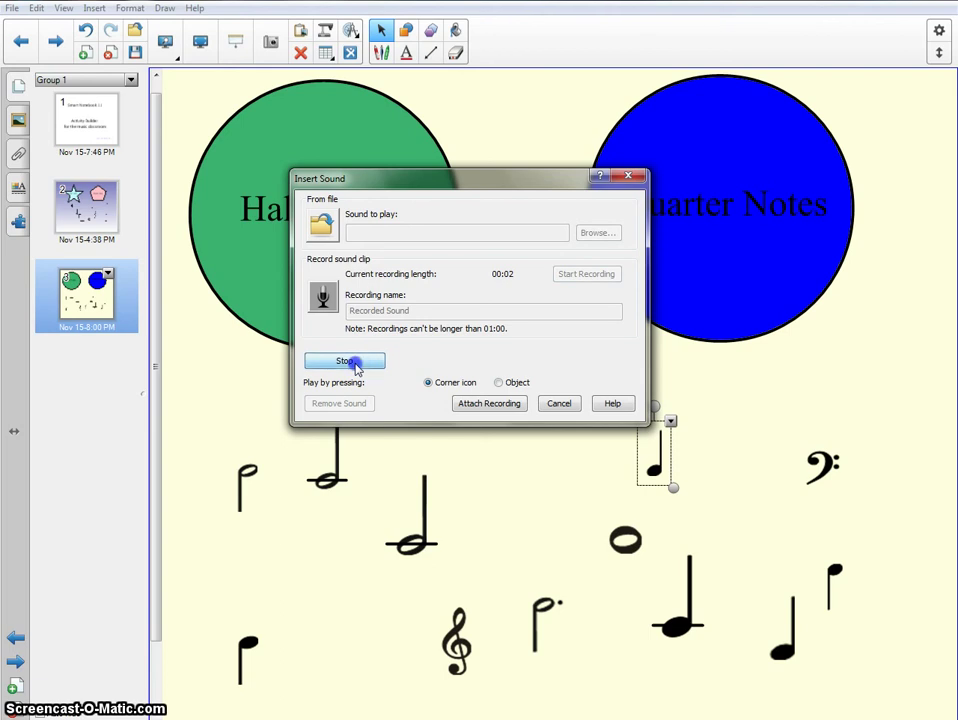
pyautogui.click(352, 364)
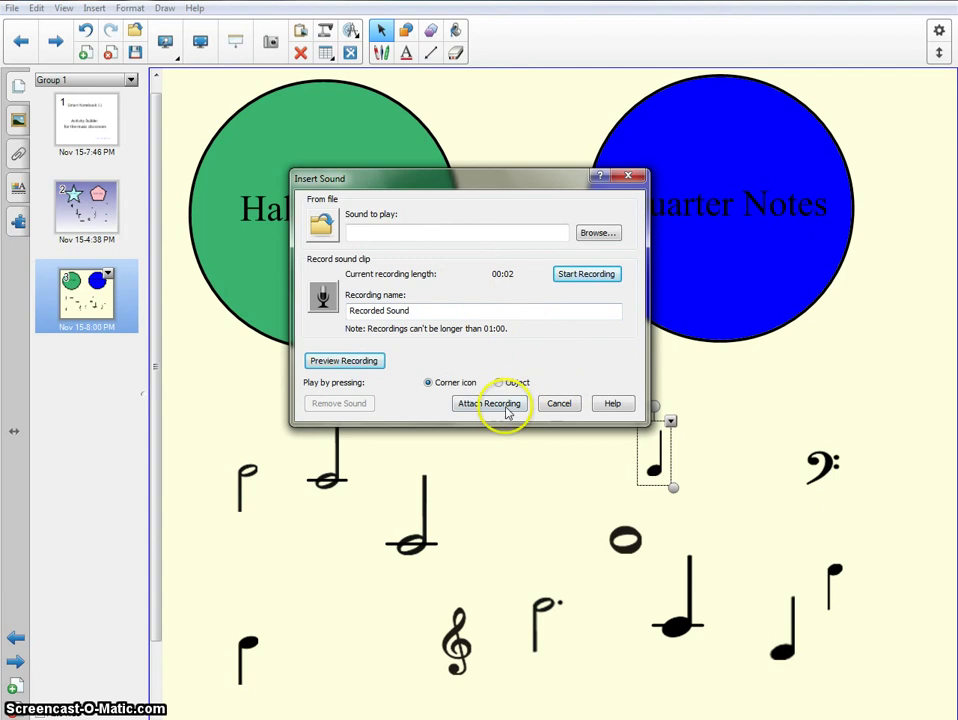
pyautogui.click(409, 406)
pyautogui.click(491, 405)
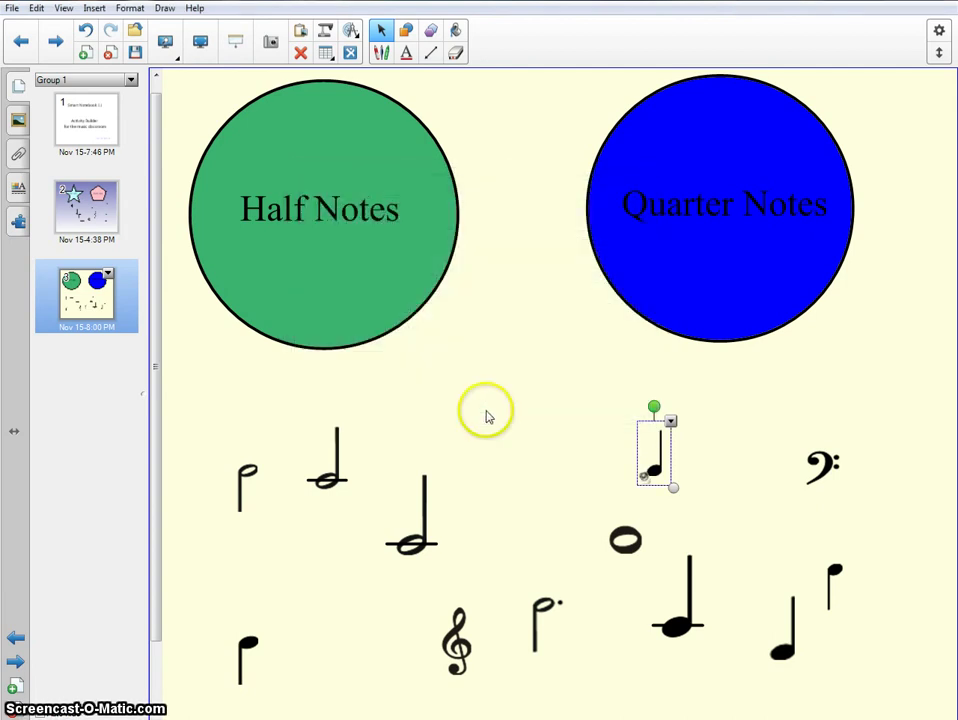
# Test-drop the small quarter note into the Quarter Notes circle and move the large quarter note up.
pyautogui.click(684, 489)
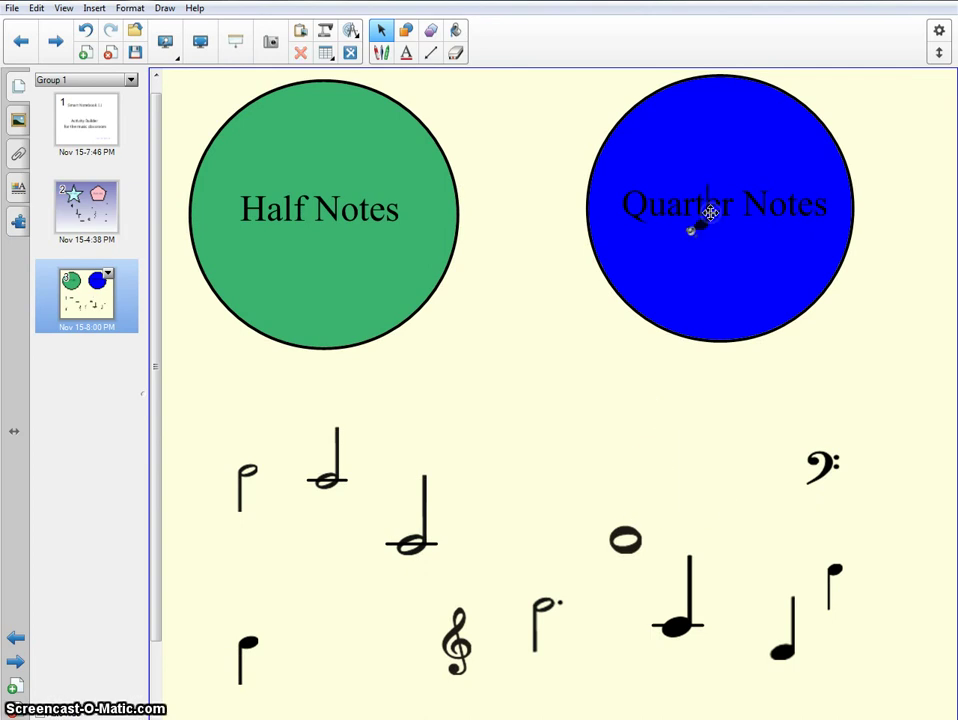
pyautogui.click(637, 547)
pyautogui.click(760, 542)
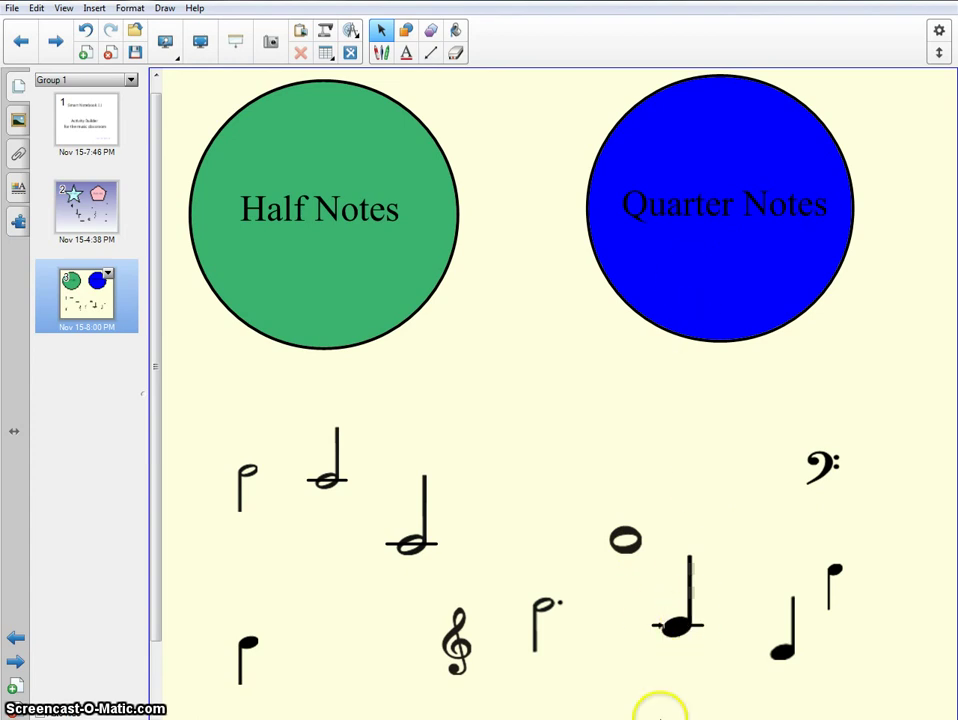
pyautogui.moveTo(680, 622)
pyautogui.mouseDown()
pyautogui.moveTo(683, 357)
pyautogui.moveTo(558, 388)
pyautogui.mouseUp()
# Attach a two-second recording, played by pressing the object, to the large quarter note and move it down.
pyautogui.rightClick(570, 398)
pyautogui.click(604, 626)
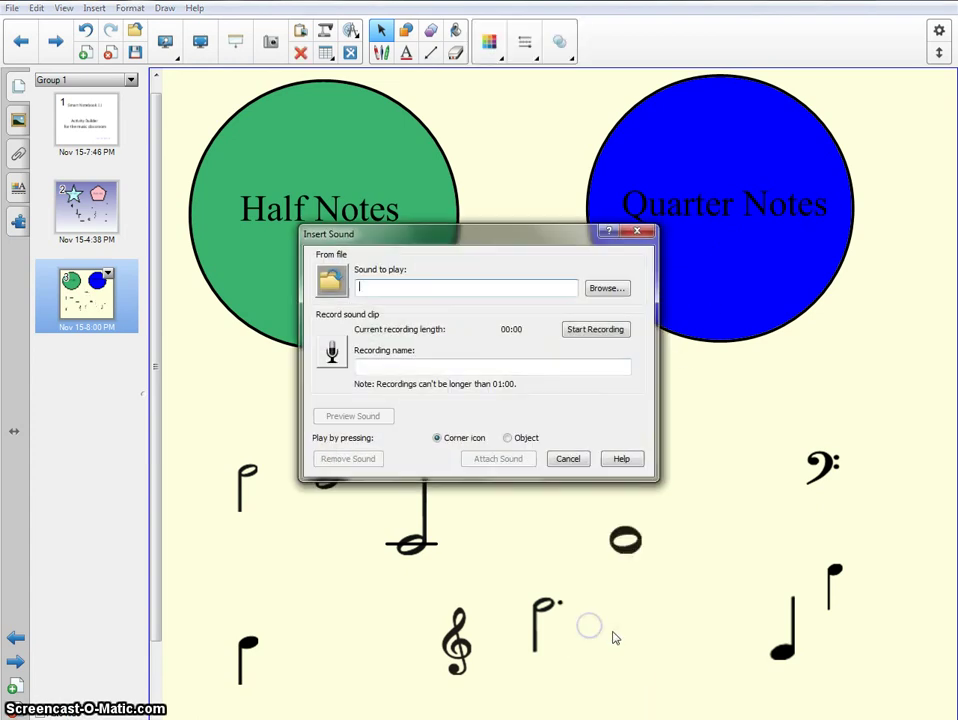
pyautogui.click(612, 337)
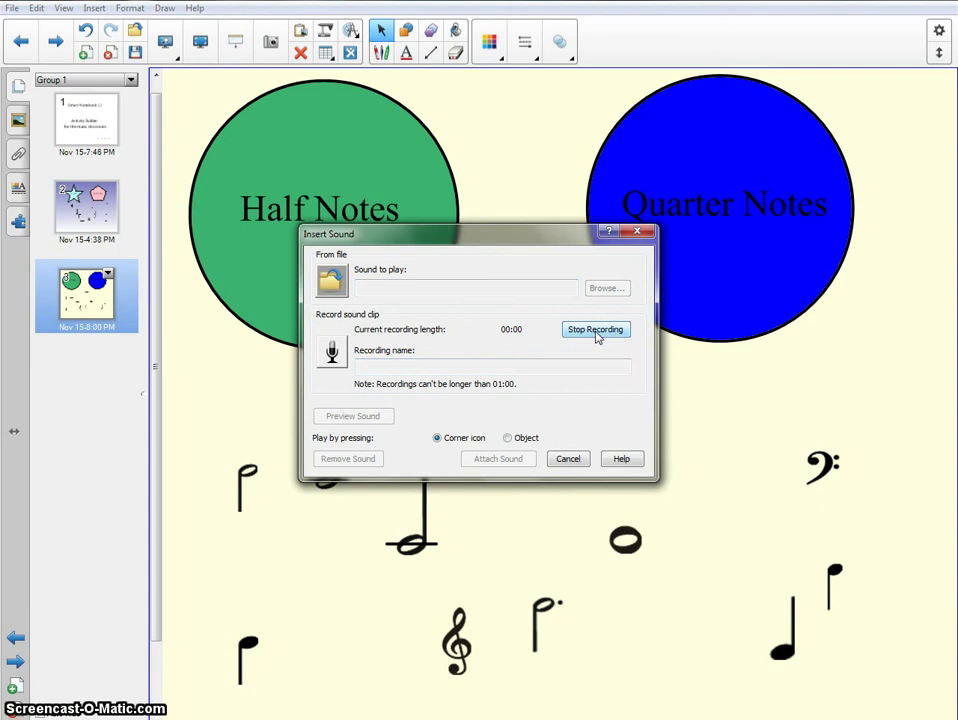
pyautogui.click(595, 334)
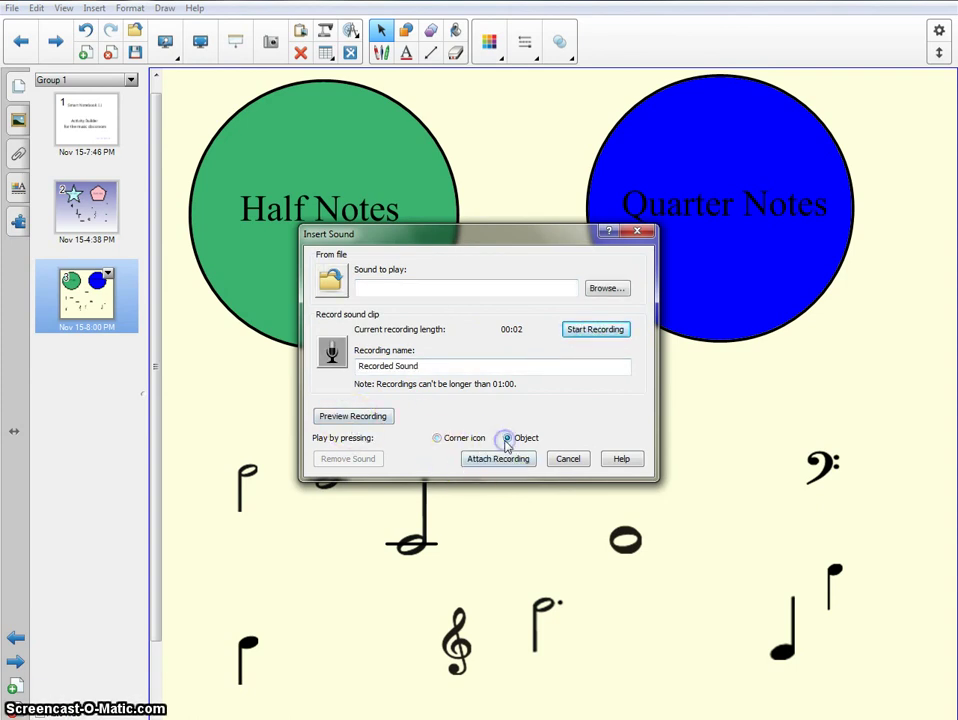
pyautogui.click(480, 462)
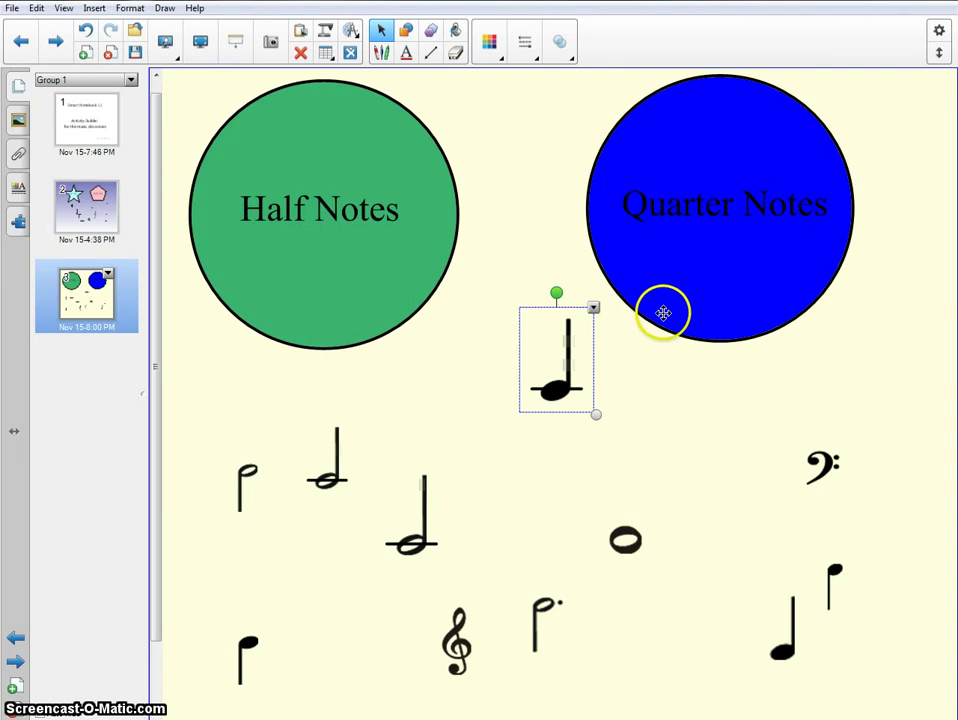
pyautogui.click(571, 358)
pyautogui.moveTo(571, 358); pyautogui.dragTo(706, 476)
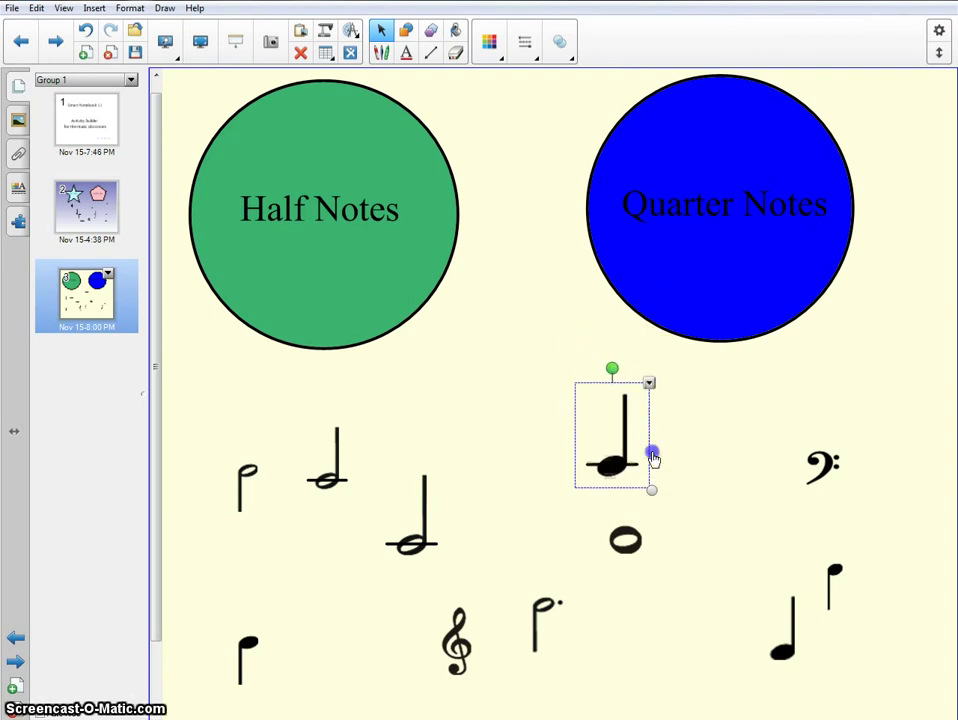
pyautogui.click(692, 264)
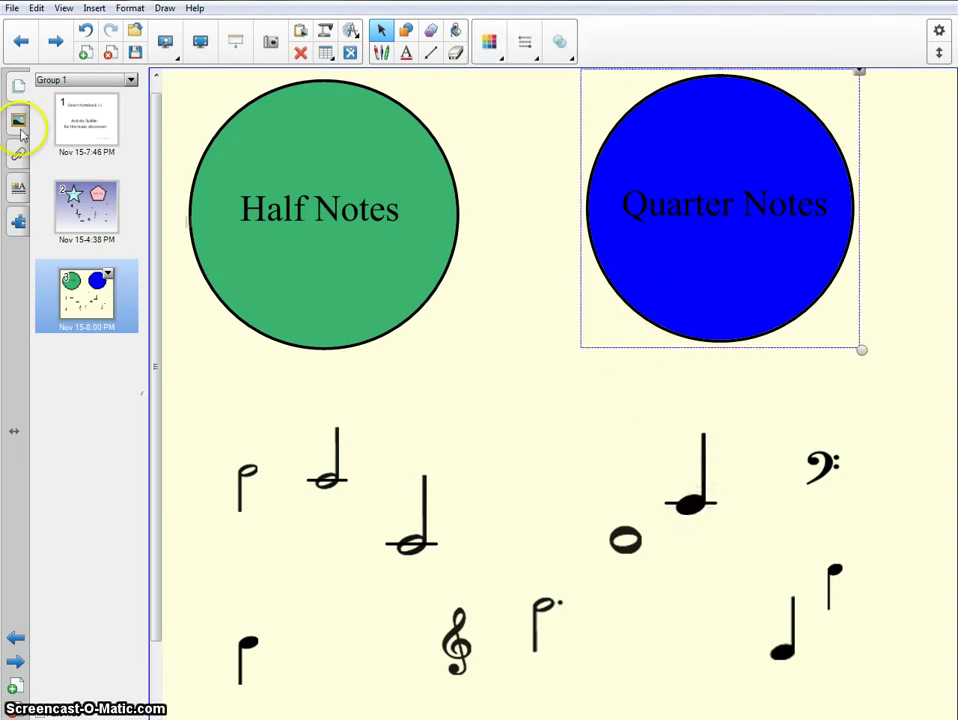
# Confirm the Quarter Notes circle fades accepted notes with their sound and bounces back rejected ones.
pyautogui.click(15, 225)
pyautogui.click(86, 164)
pyautogui.click(156, 110)
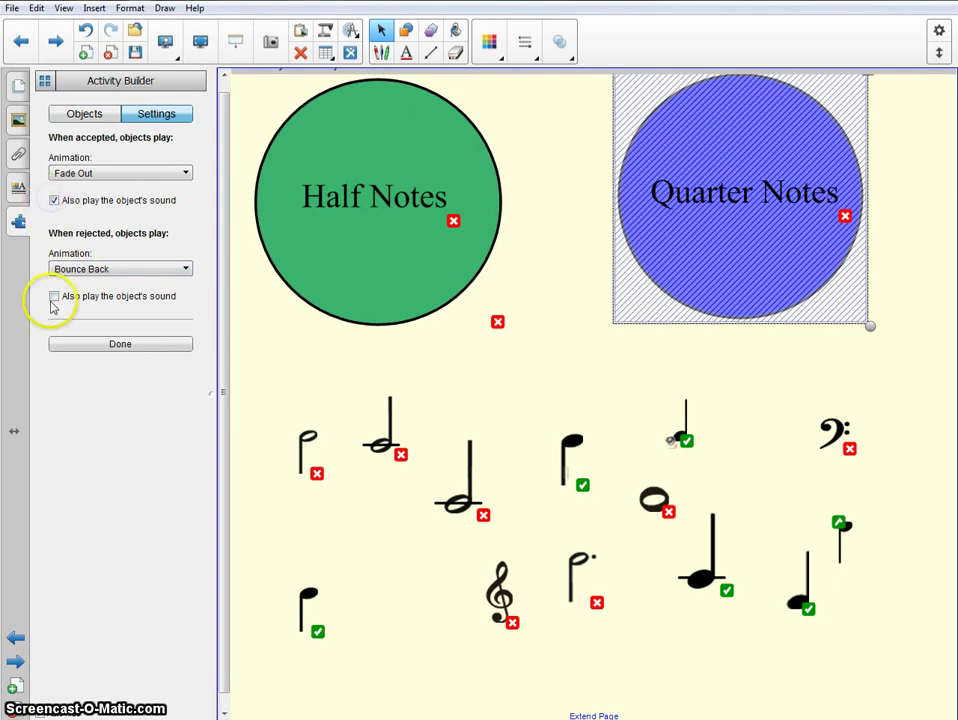
pyautogui.click(121, 345)
pyautogui.click(583, 378)
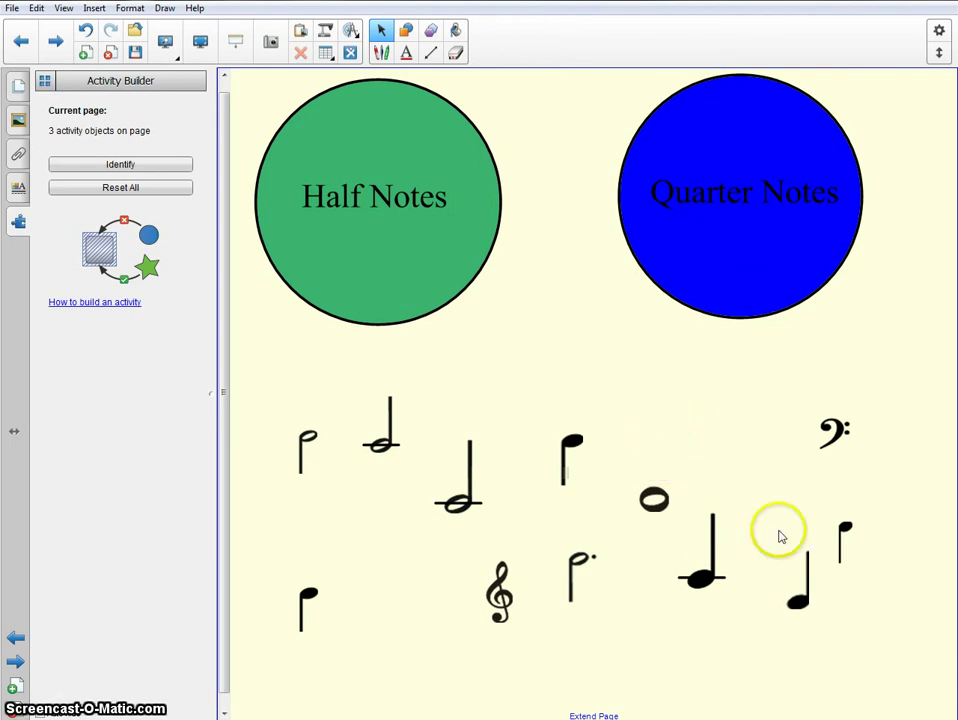
# Drop the large quarter note into the Quarter Notes circle and show the page thumbnails again.
pyautogui.moveTo(706, 594); pyautogui.dragTo(637, 422)
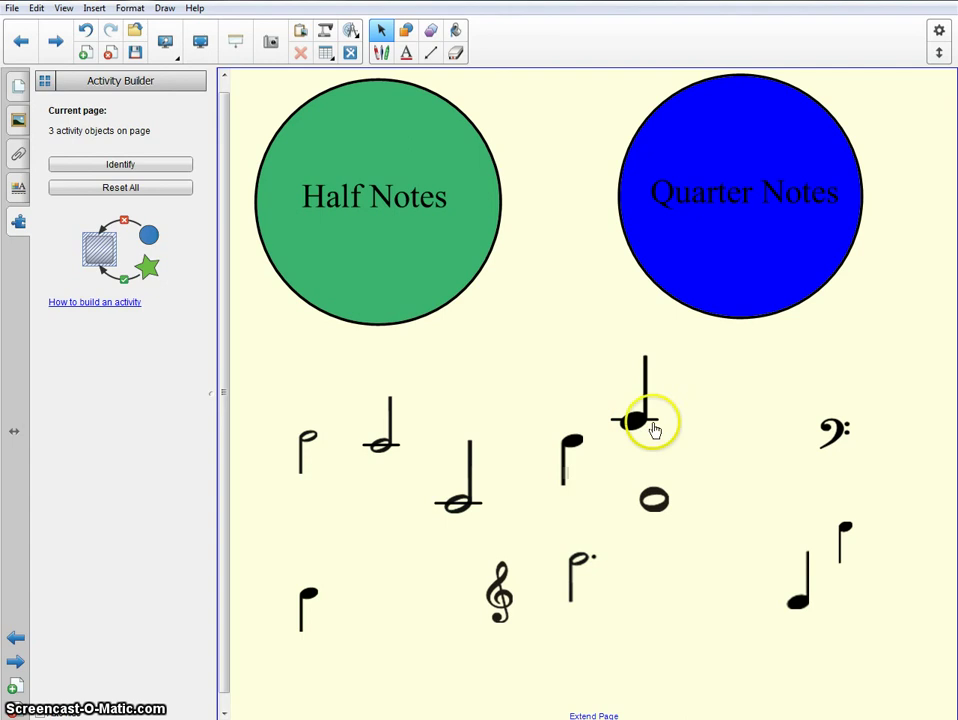
pyautogui.moveTo(652, 428); pyautogui.dragTo(728, 236)
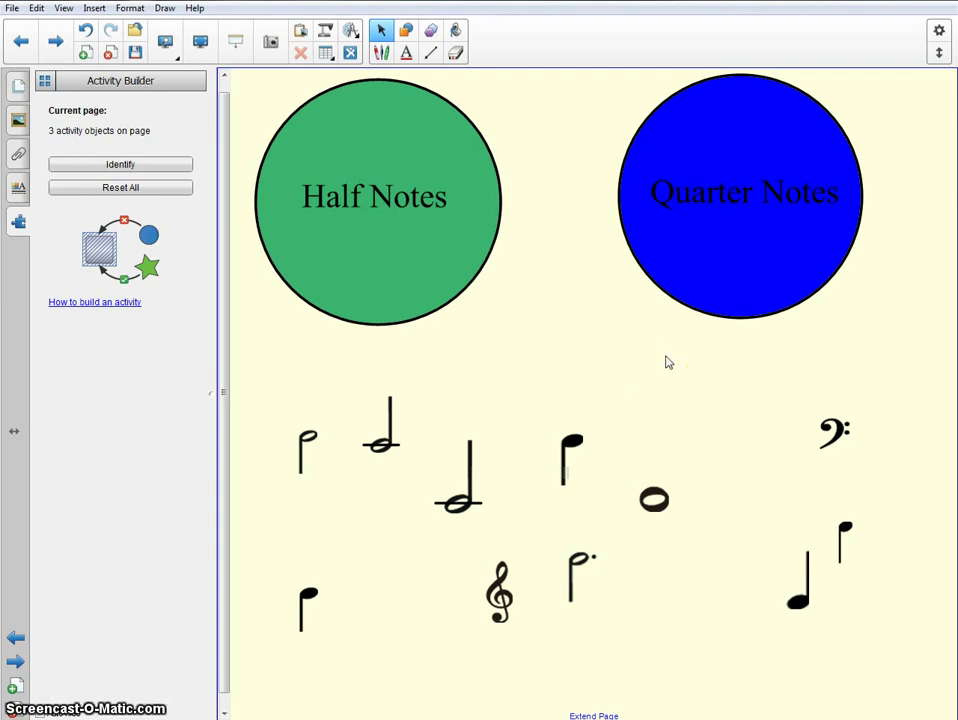
pyautogui.click(291, 668)
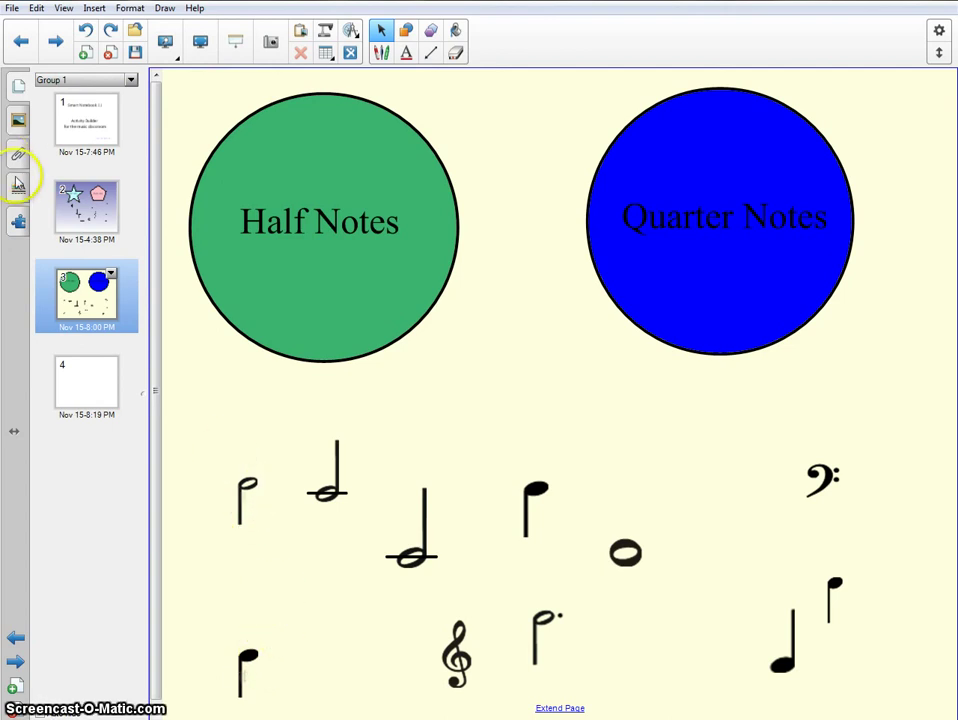
pyautogui.click(17, 128)
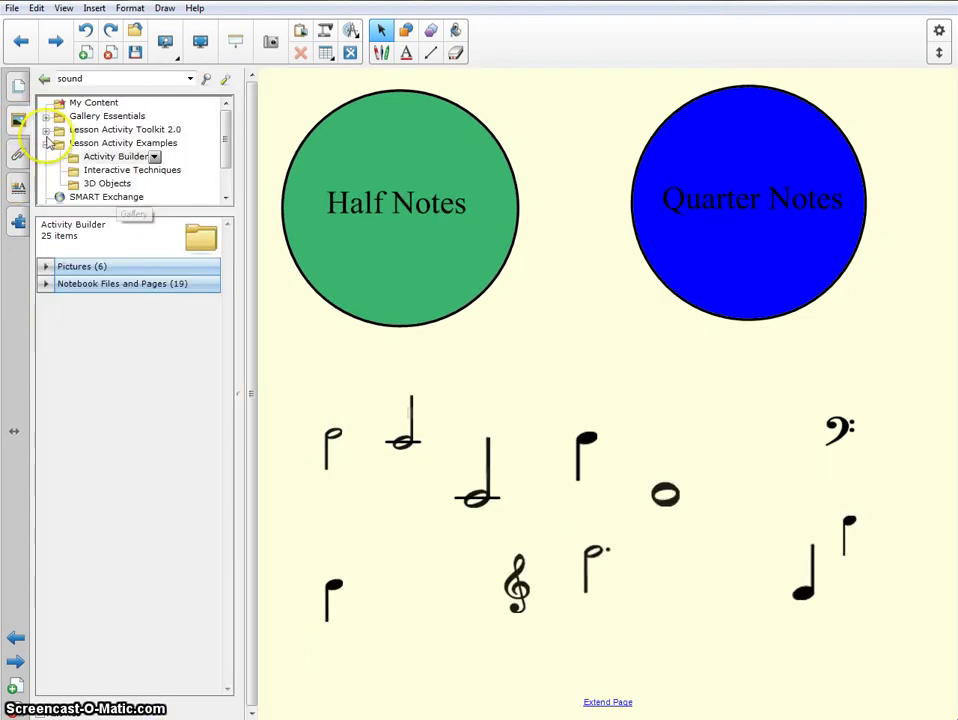
pyautogui.click(86, 159)
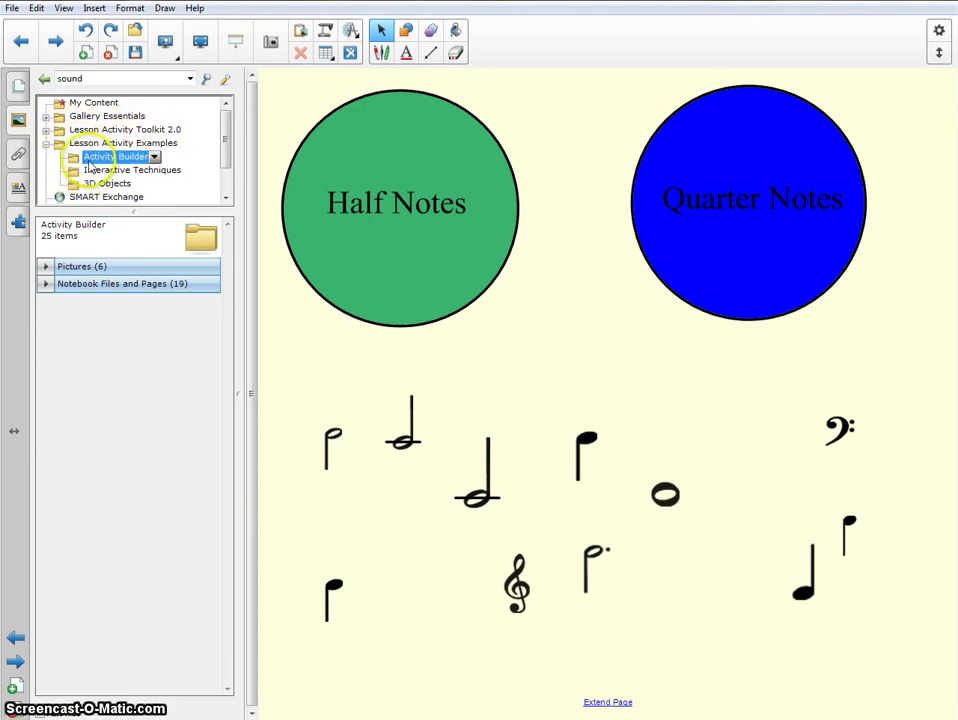
pyautogui.click(154, 157)
pyautogui.click(105, 183)
pyautogui.click(83, 287)
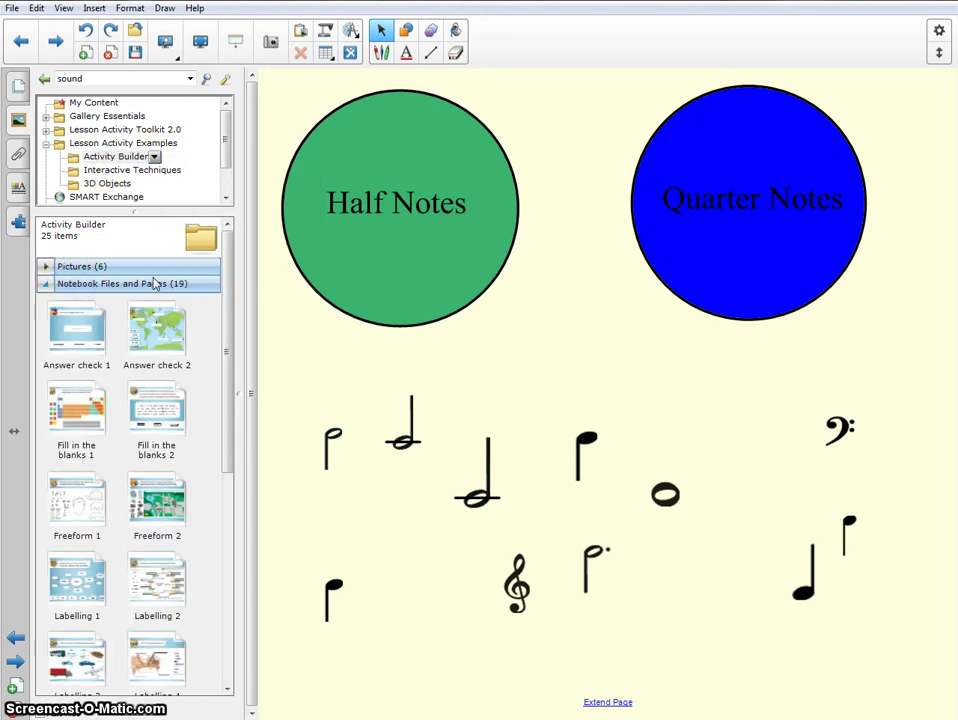
pyautogui.moveTo(227, 268); pyautogui.dragTo(223, 443)
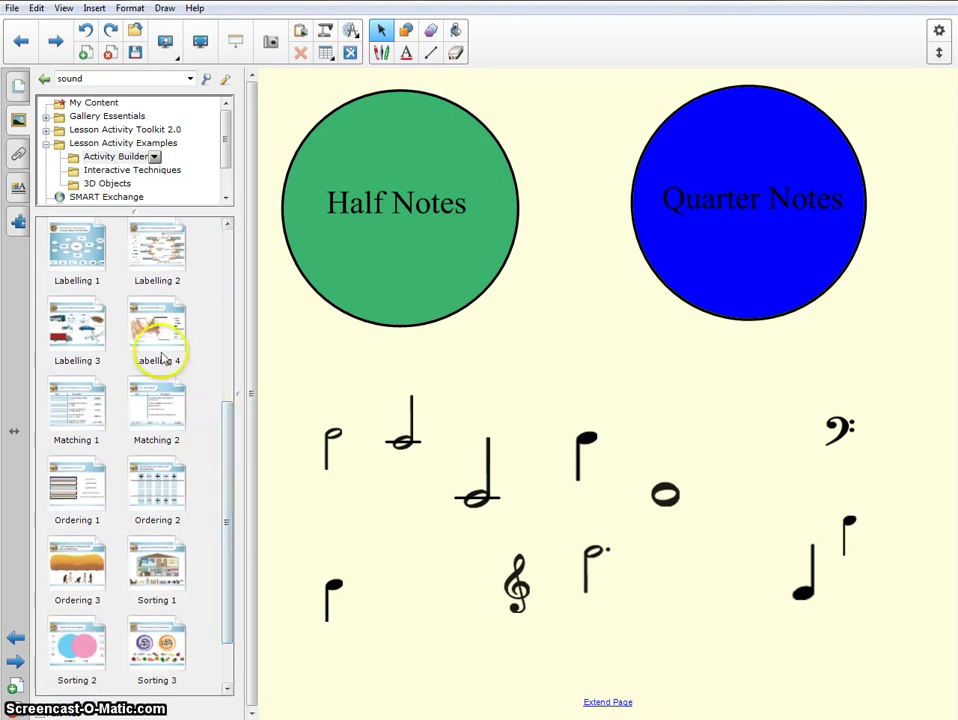
pyautogui.click(18, 86)
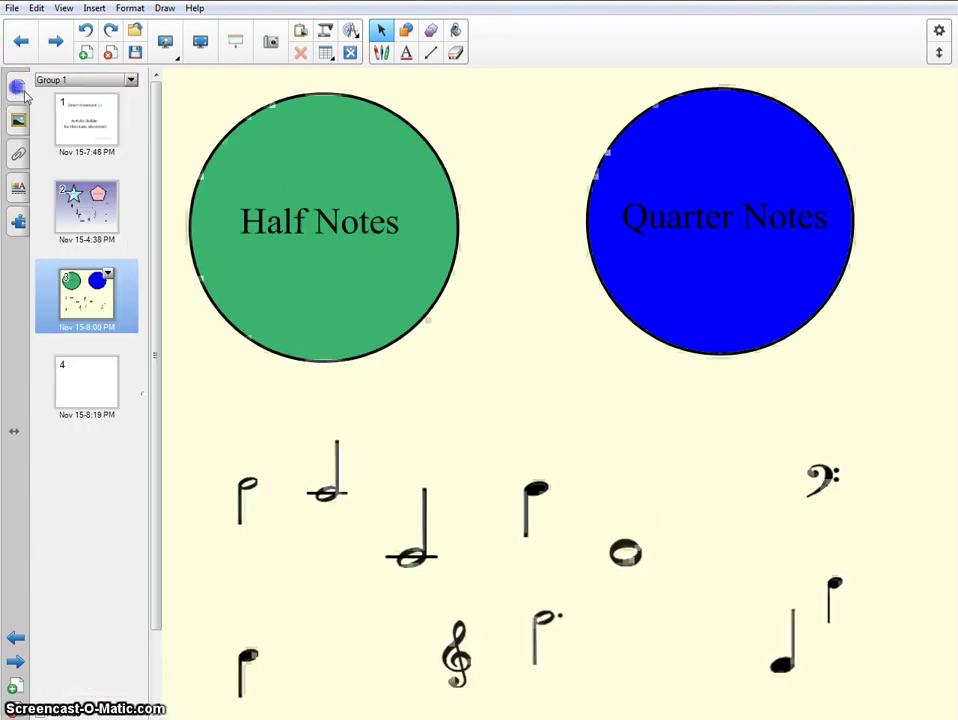
# Add a blank page after page 3 and place the Gallery's Sorting 1 furniture and Sorting 2 Venn templates.
pyautogui.click(88, 54)
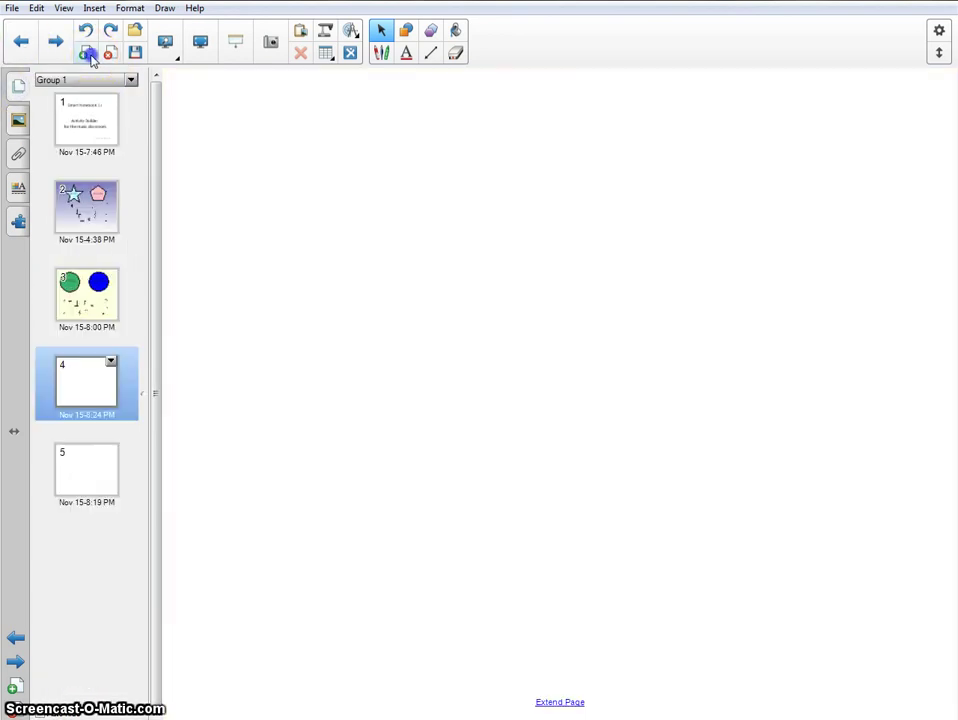
pyautogui.click(17, 121)
pyautogui.moveTo(229, 488); pyautogui.dragTo(222, 524)
pyautogui.moveTo(156, 490); pyautogui.dragTo(449, 410)
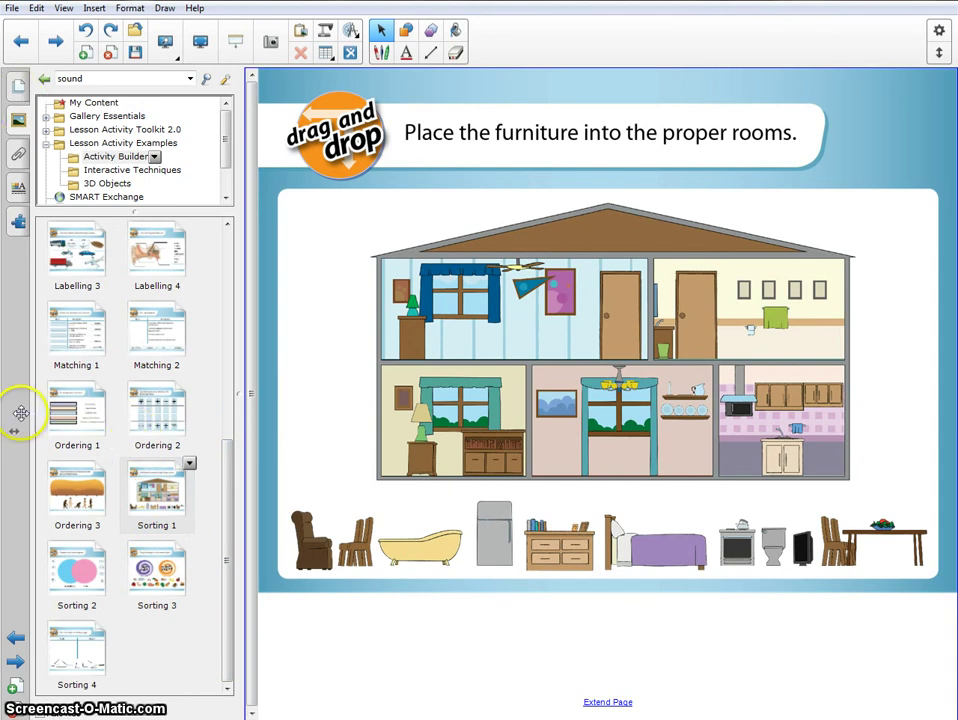
pyautogui.moveTo(66, 572); pyautogui.dragTo(481, 382)
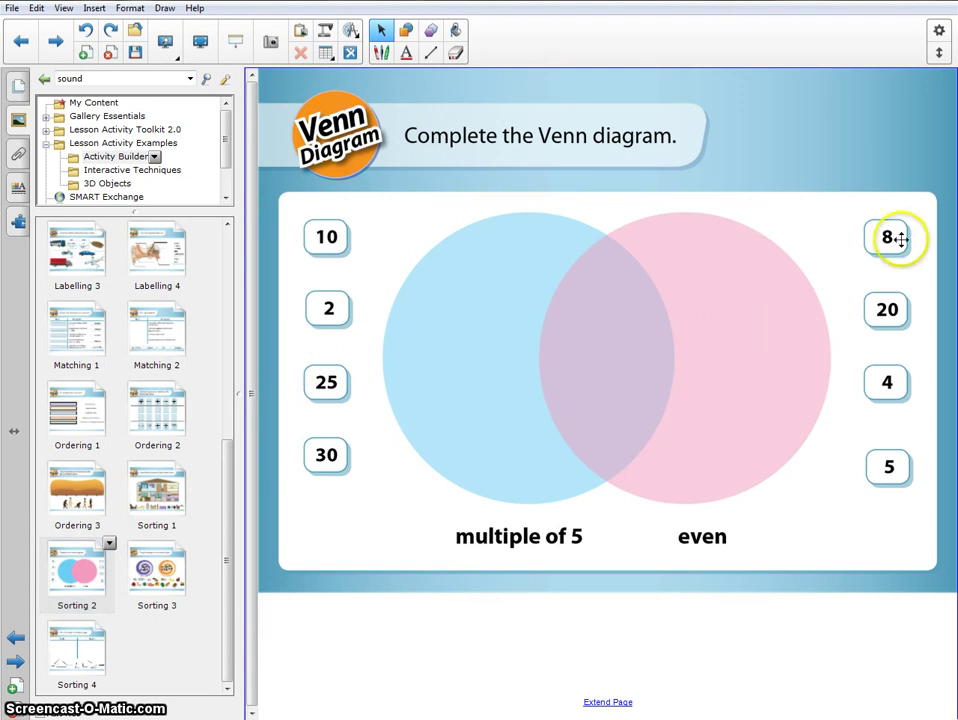